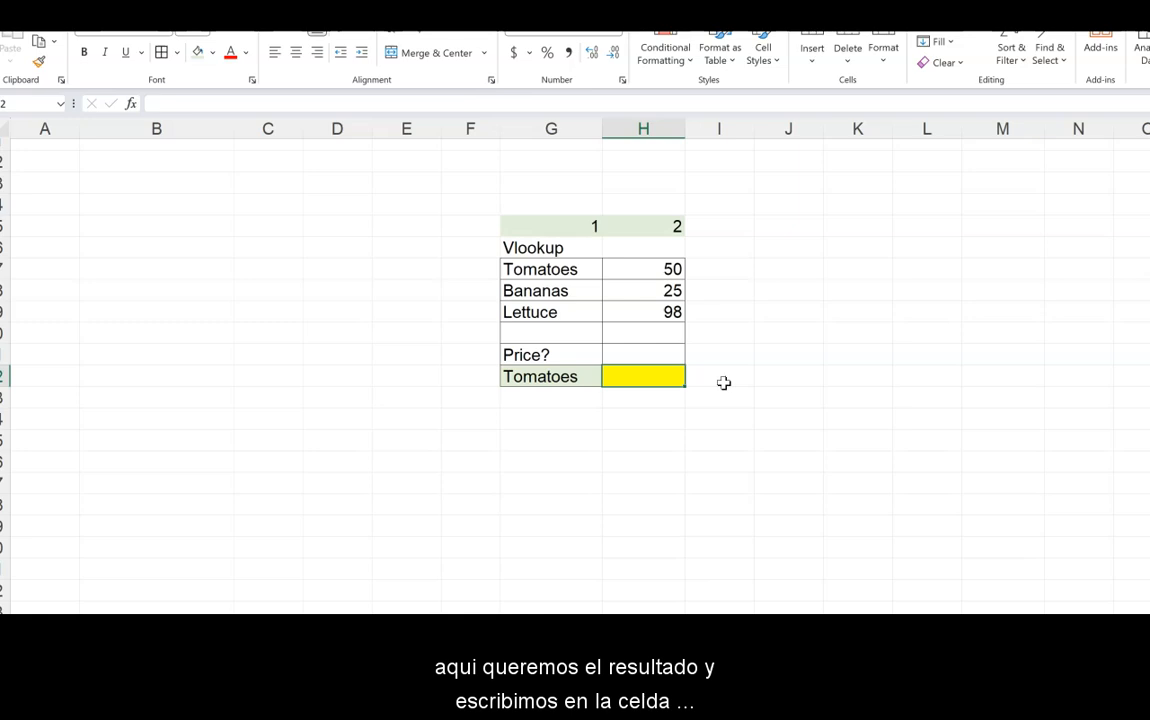
- Start a VLOOKUP formula in the yellow price cell, using the Tomatoes cell G62 as the lookup value
{"action": "type", "text": "="}
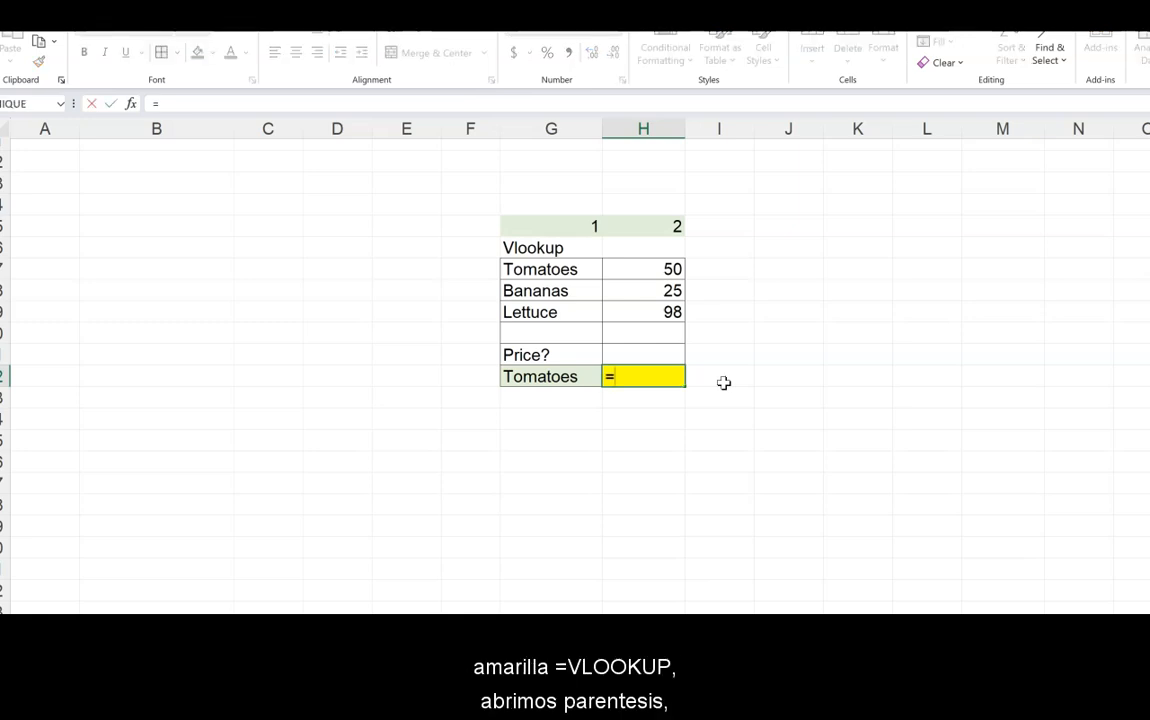
{"action": "type", "text": "vlo"}
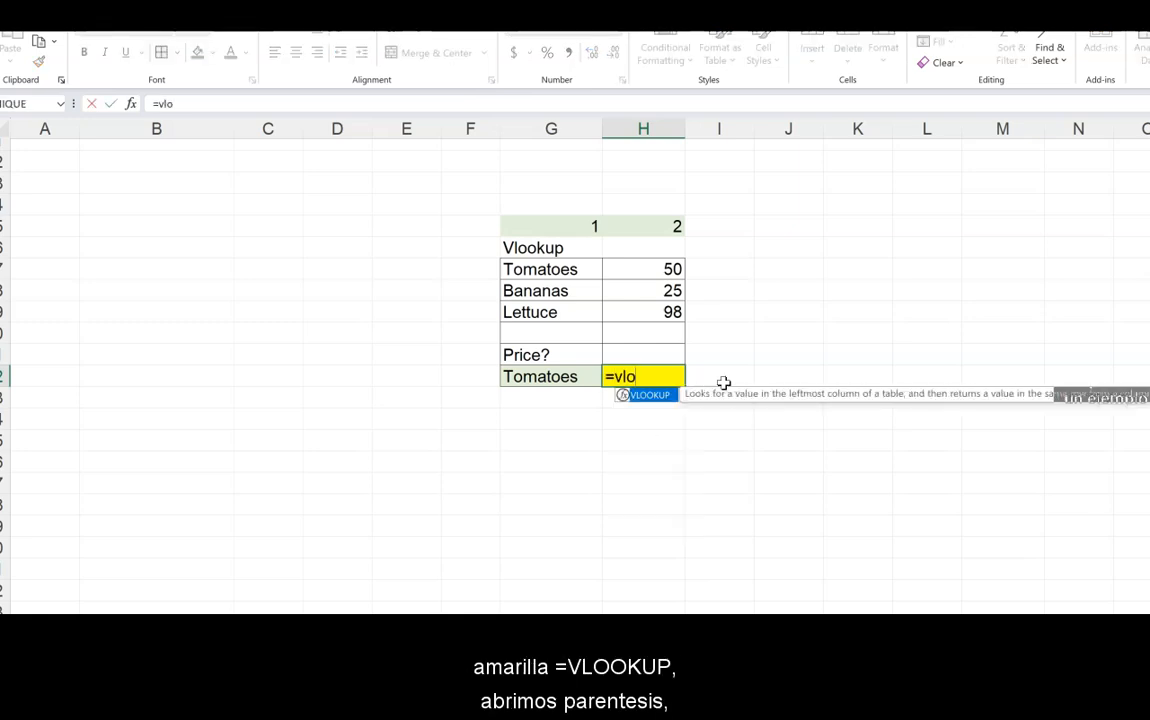
{"action": "key", "text": "Tab"}
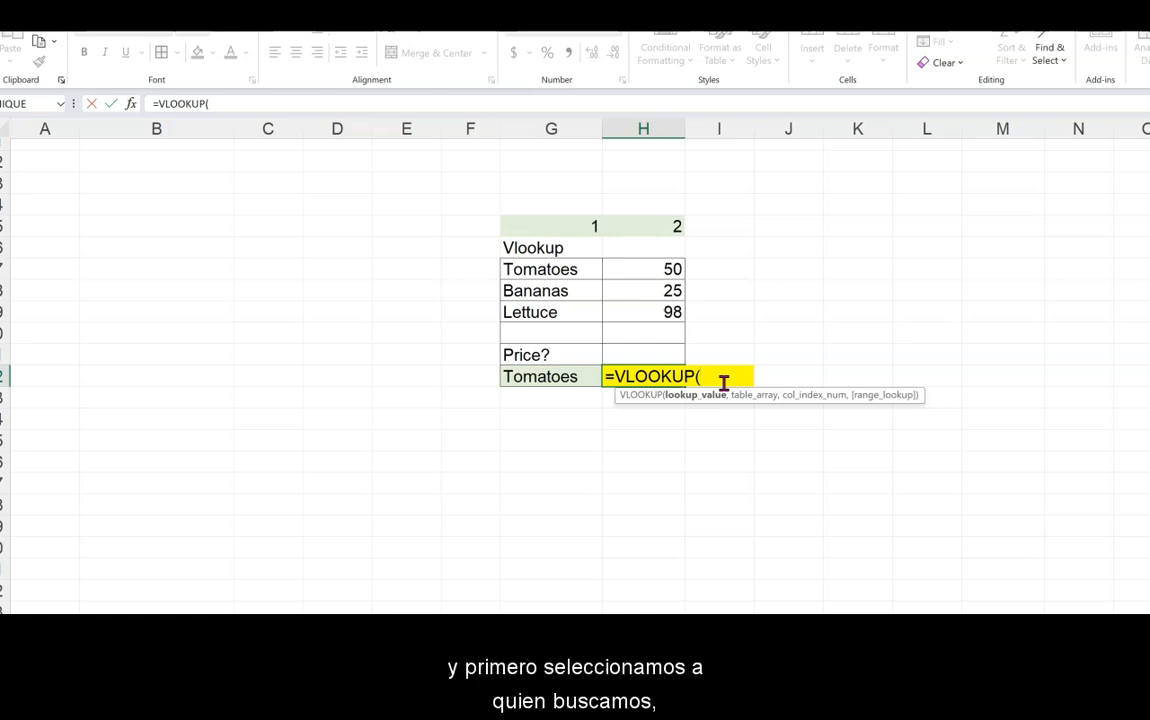
{"action": "left_click", "coordinate": [555, 376]}
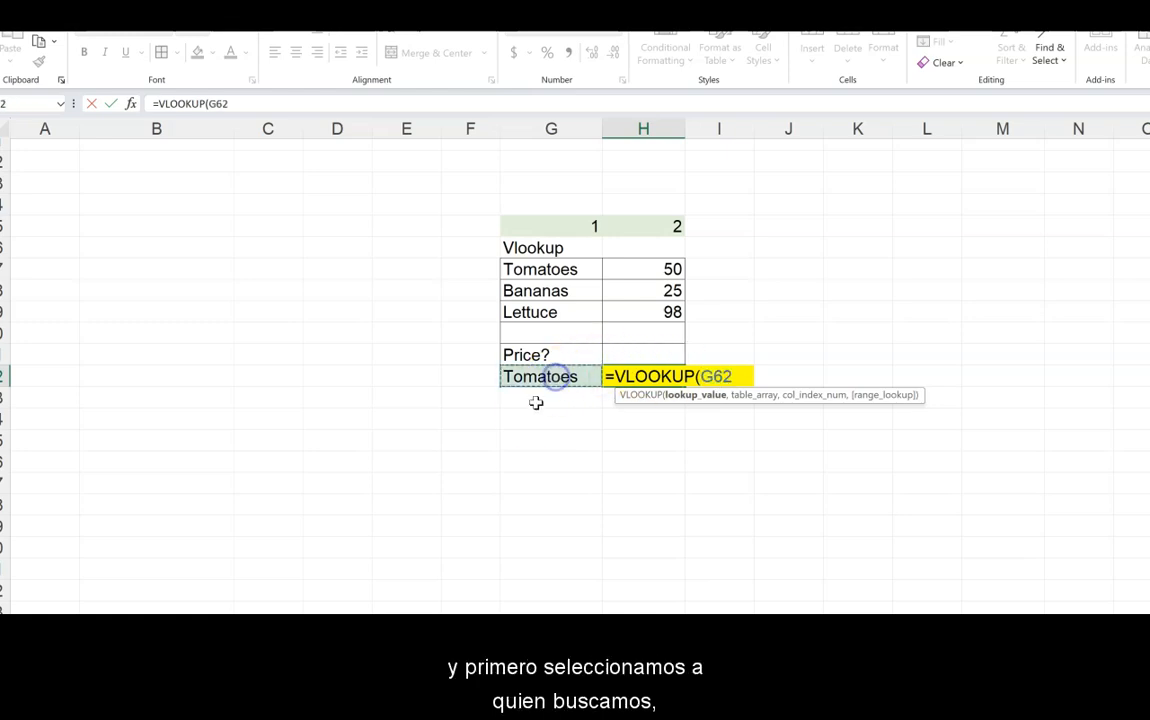
{"action": "type", "text": ","}
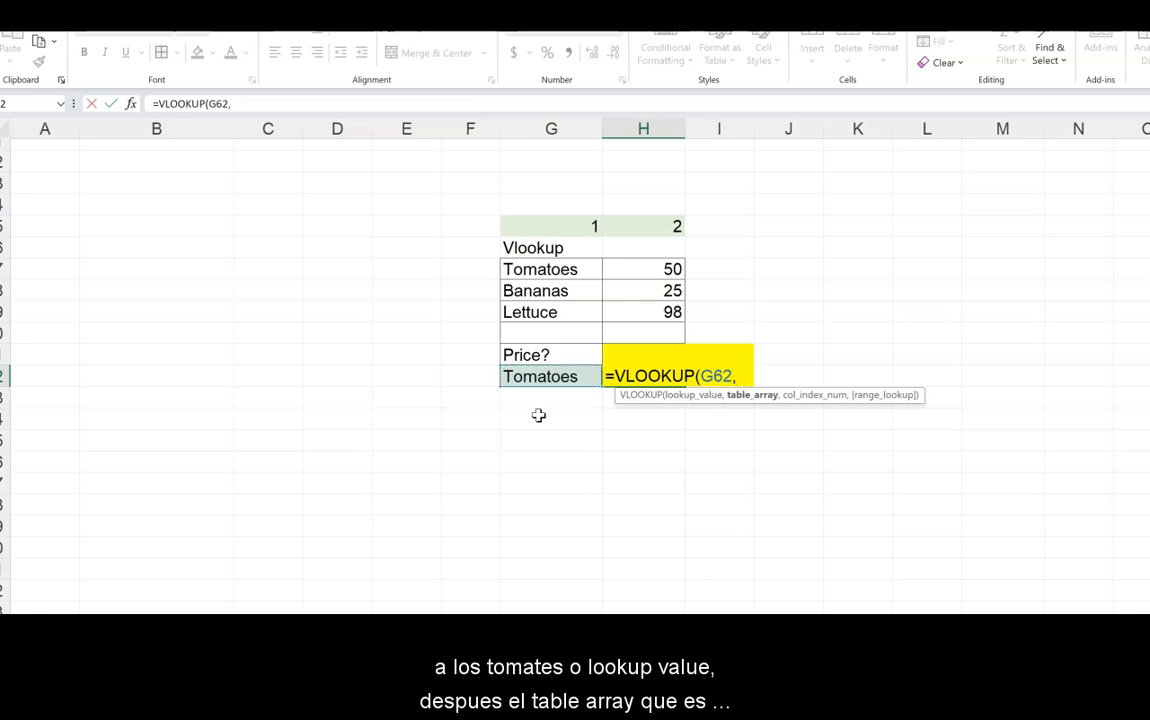
- Complete the Tomatoes price formula with table array G57:H59, column index 2 and FALSE for an exact match
{"action": "left_click", "coordinate": [554, 270]}
{"action": "left_click_drag", "start_coordinate": [554, 270], "coordinate": [614, 312]}
{"action": "type", "text": ","}
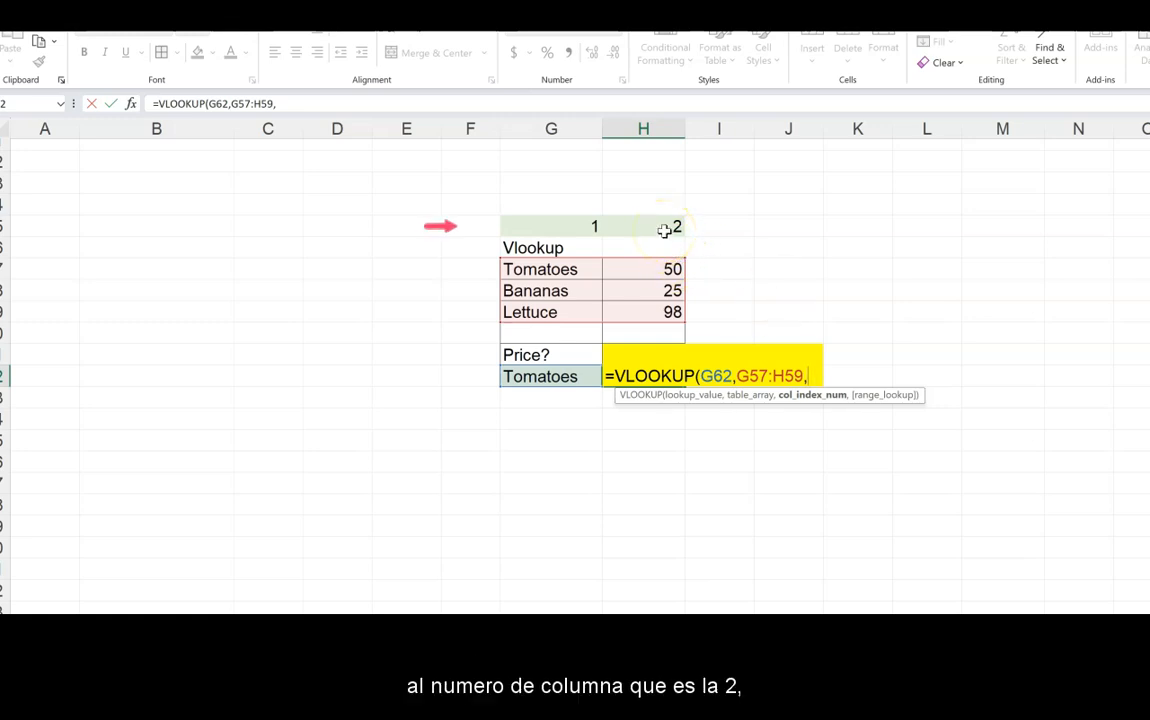
{"action": "type", "text": "2,"}
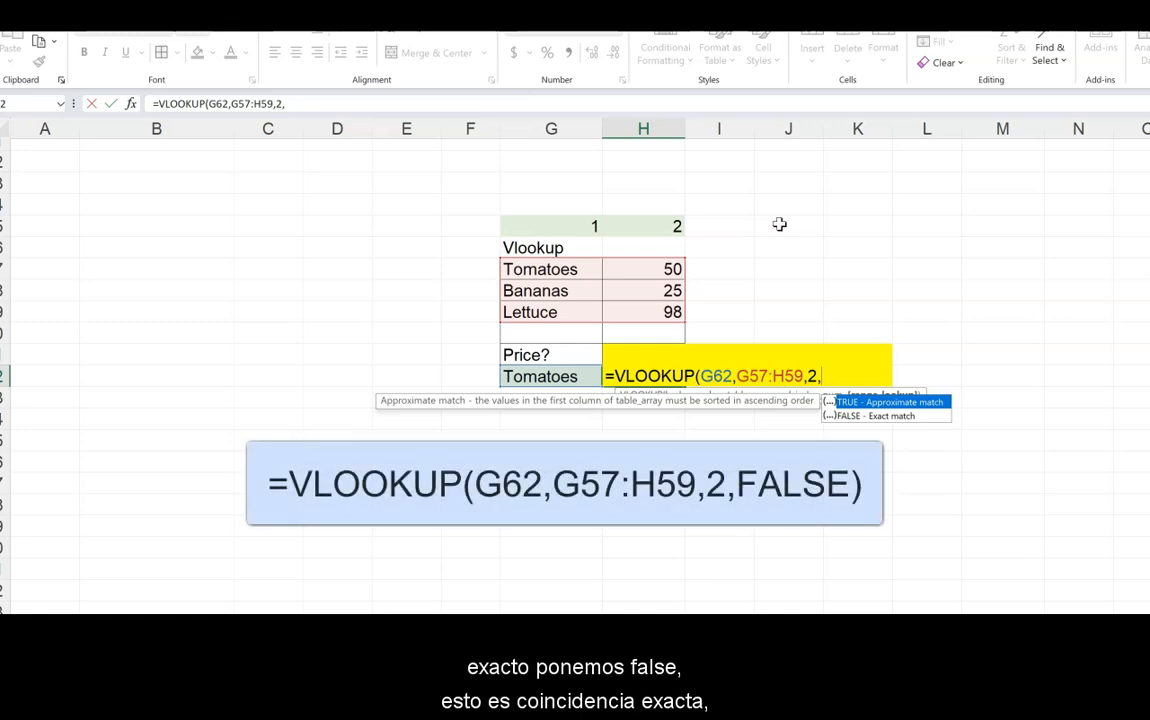
{"action": "key", "text": "Down"}
{"action": "key", "text": "Tab"}
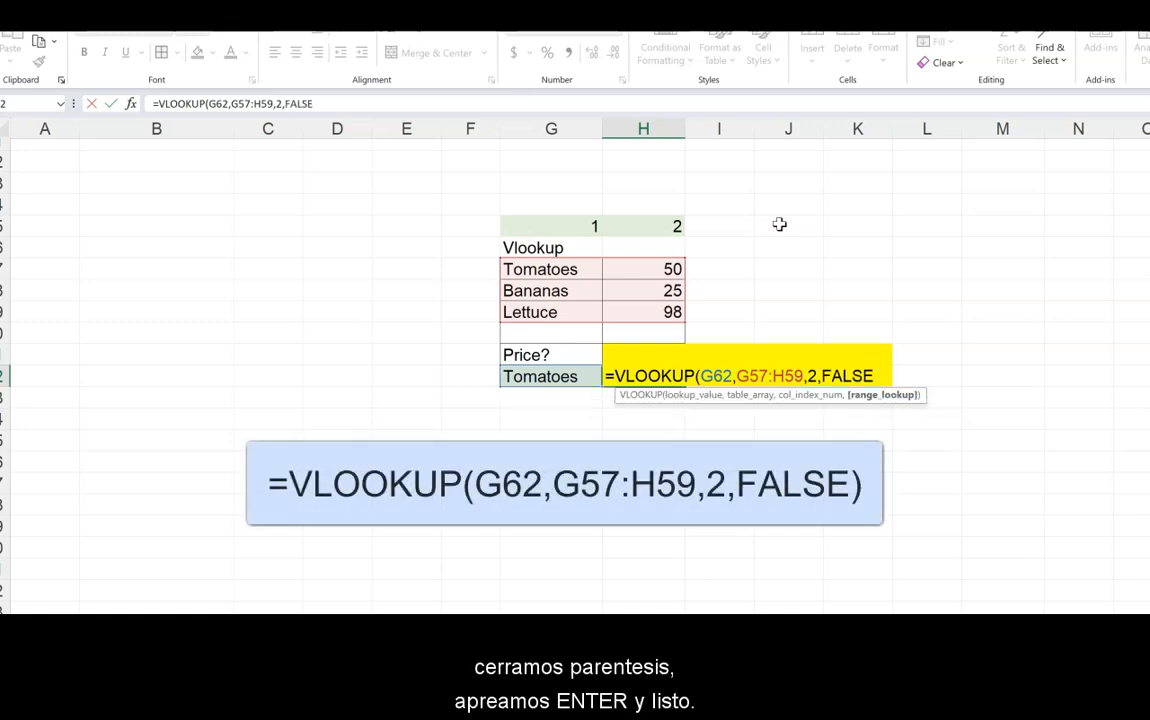
{"action": "type", "text": ")"}
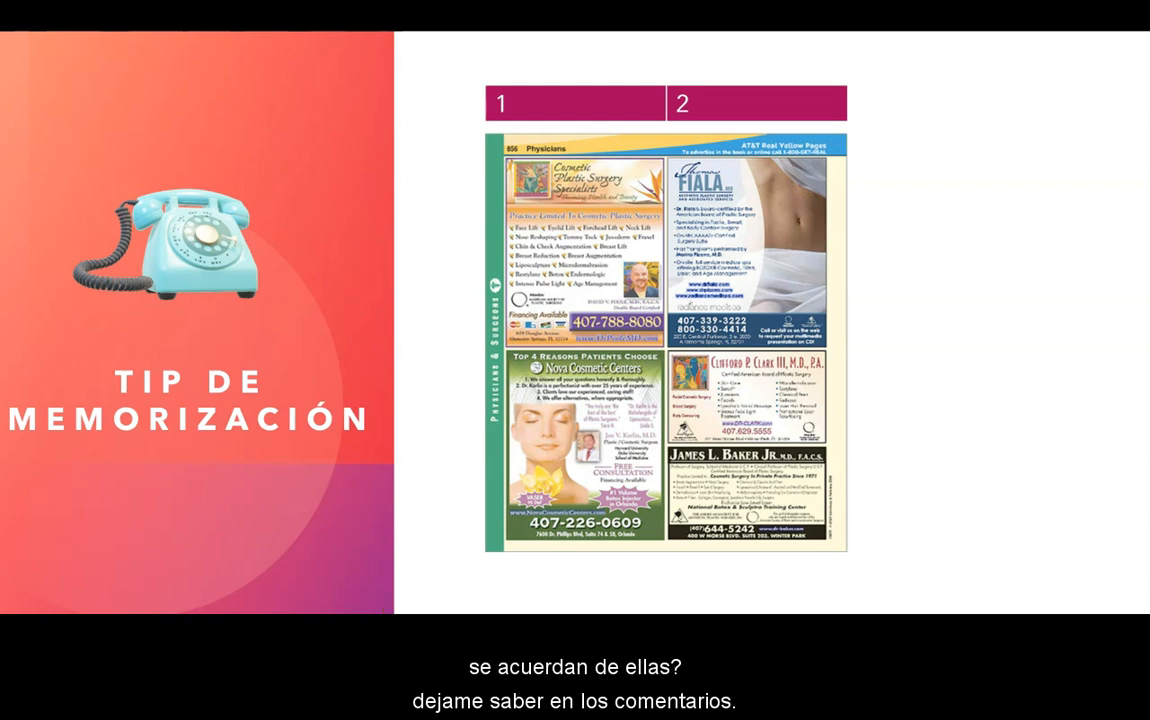
{"action": "left_click", "coordinate": [916, 548]}
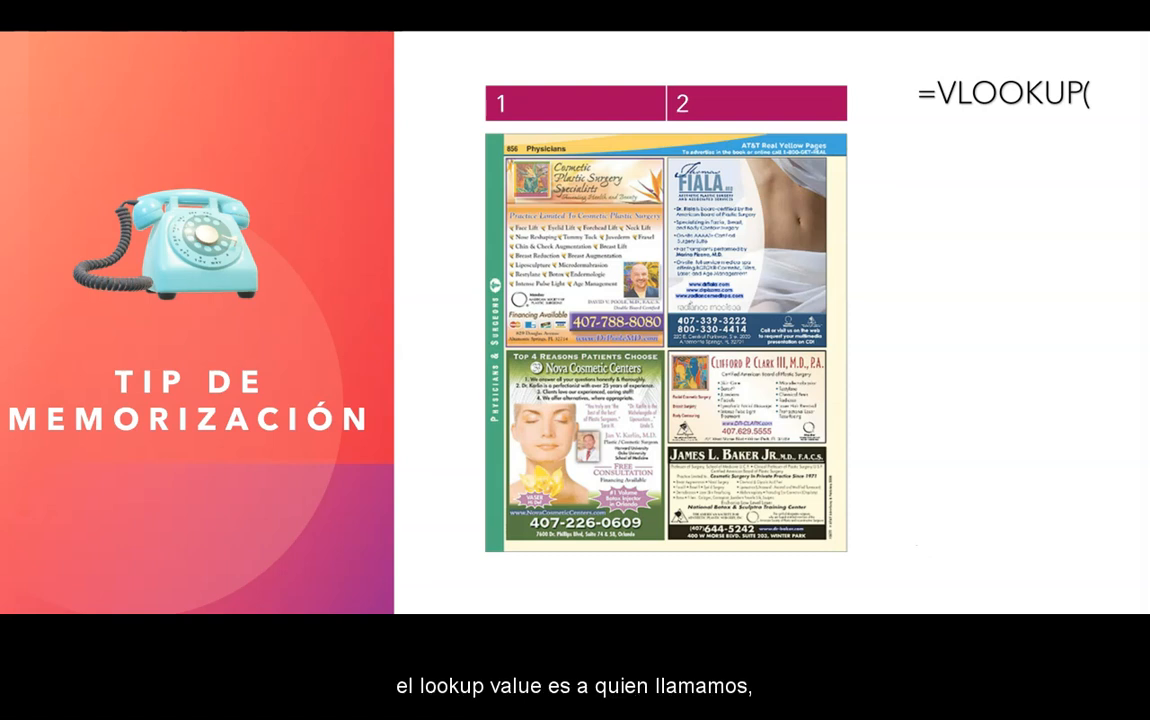
{"action": "left_click", "coordinate": [916, 548]}
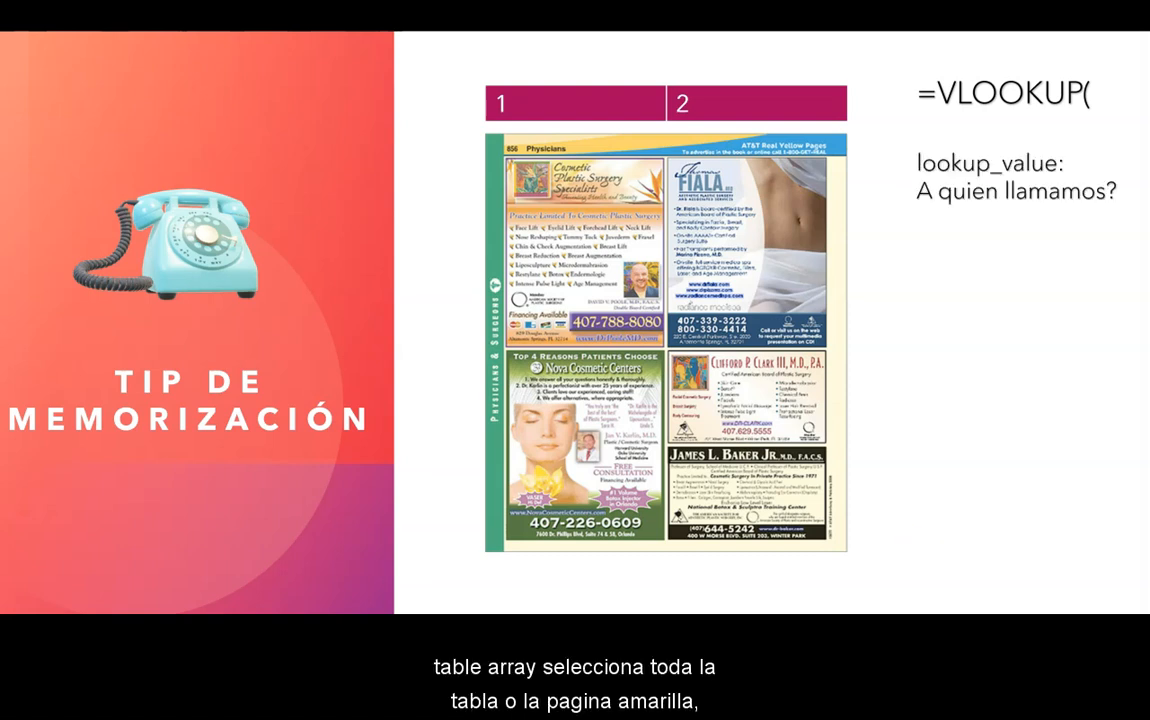
{"action": "left_click", "coordinate": [915, 545]}
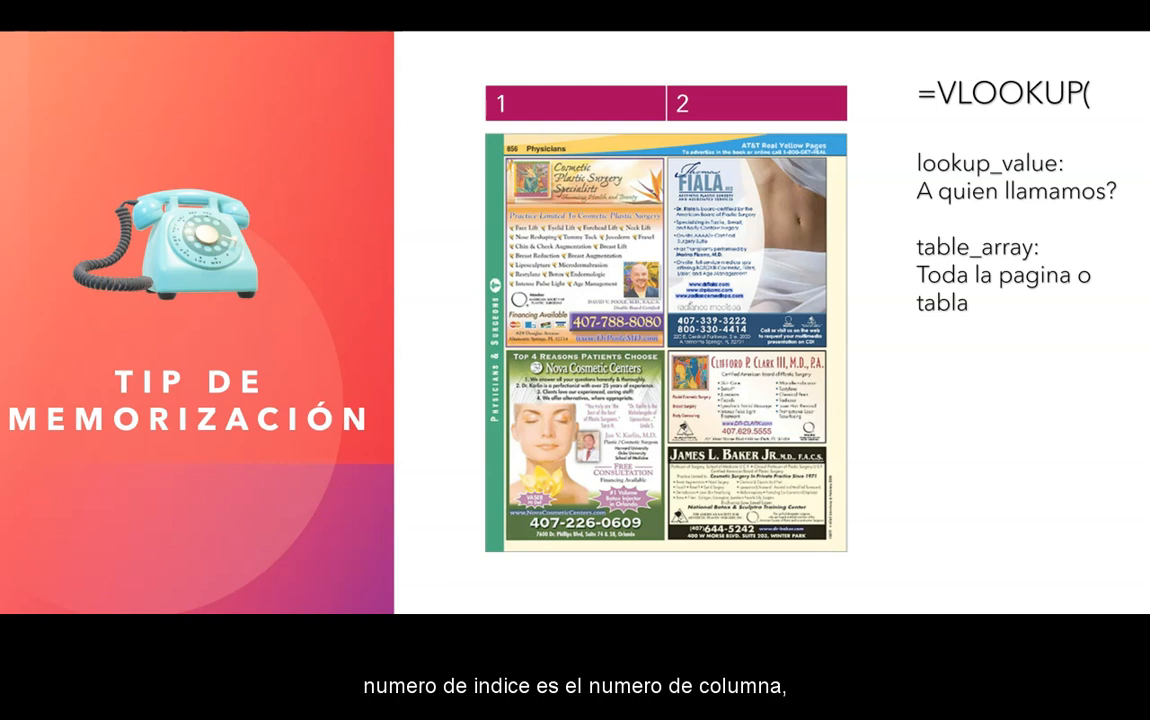
{"action": "left_click", "coordinate": [916, 540]}
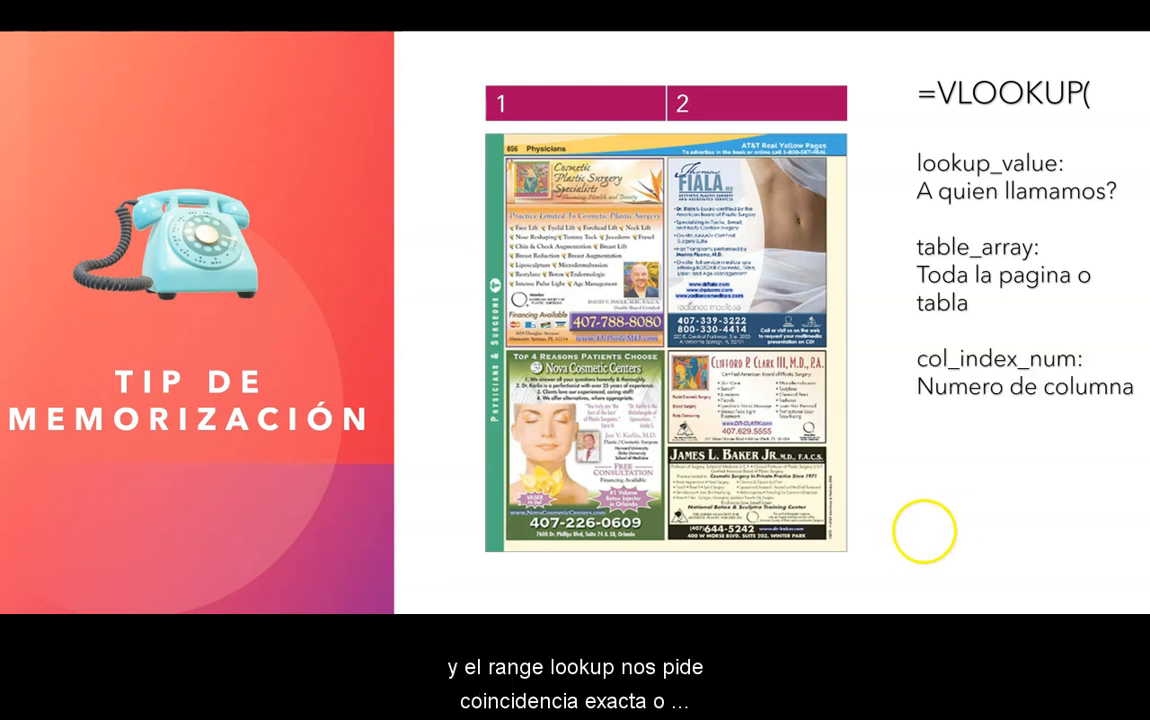
{"action": "left_click", "coordinate": [911, 528]}
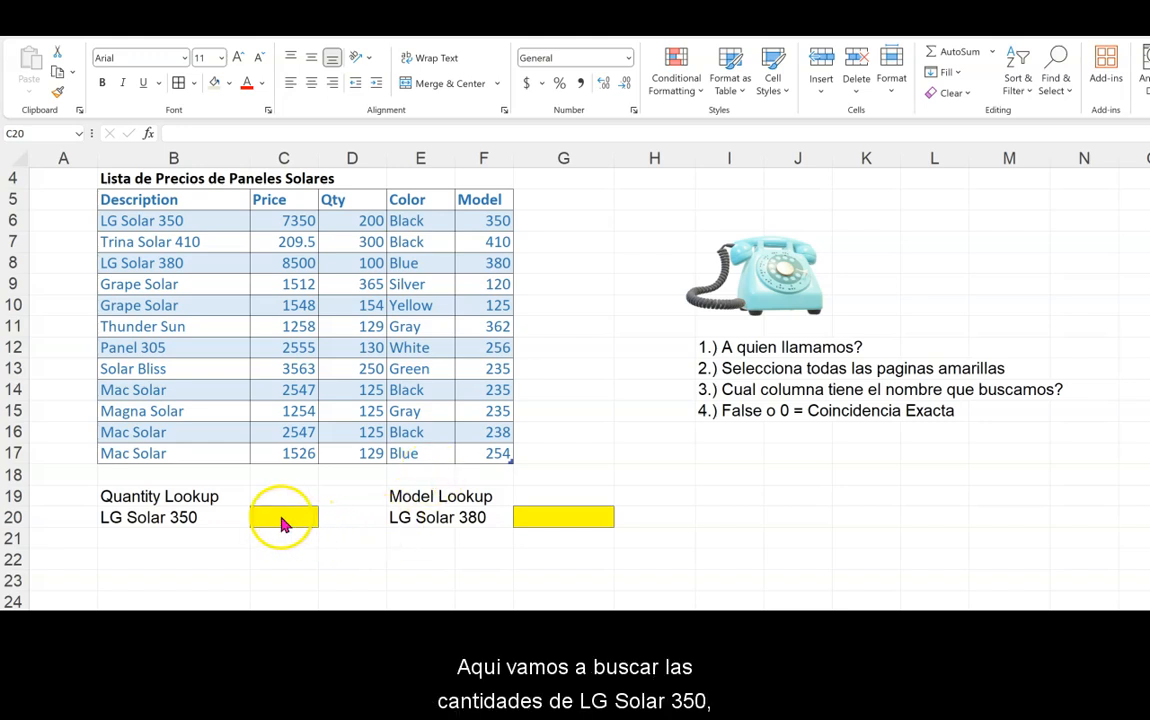
- Start a VLOOKUP formula in the Quantity Lookup cell C20, using the LG Solar 350 cell B20 as the lookup value
{"action": "left_click", "coordinate": [230, 500]}
{"action": "left_click", "coordinate": [218, 517]}
{"action": "left_click", "coordinate": [288, 515]}
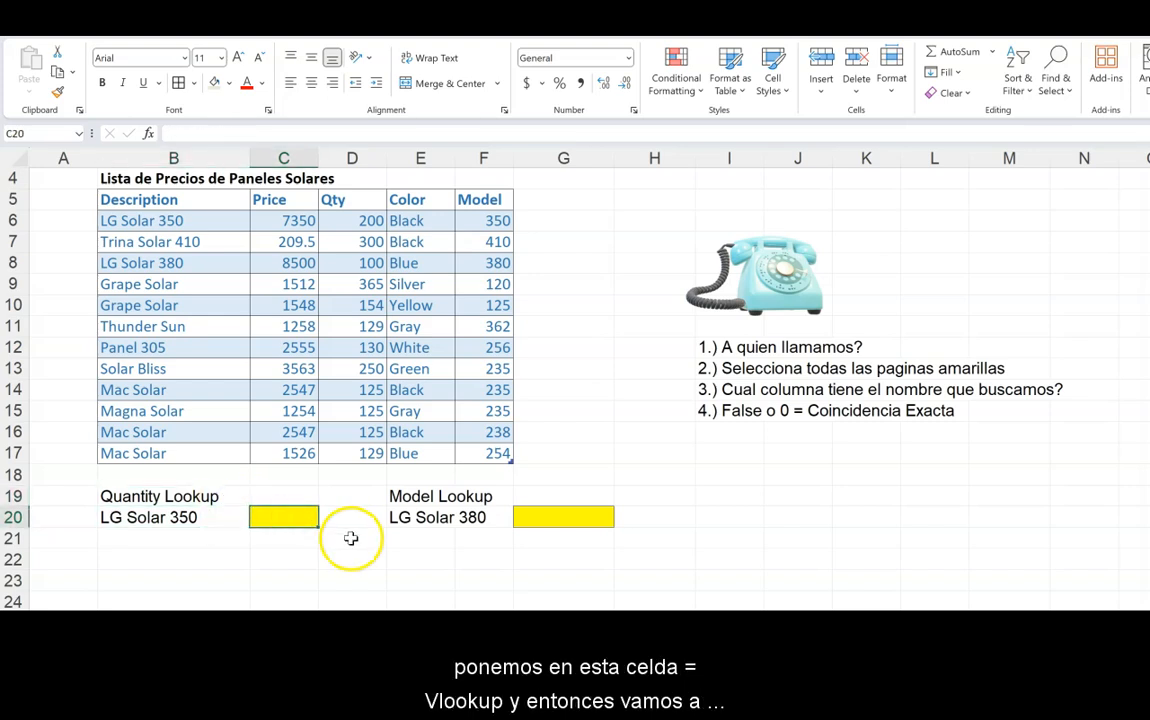
{"action": "type", "text": "=vlo"}
{"action": "key", "text": "Tab"}
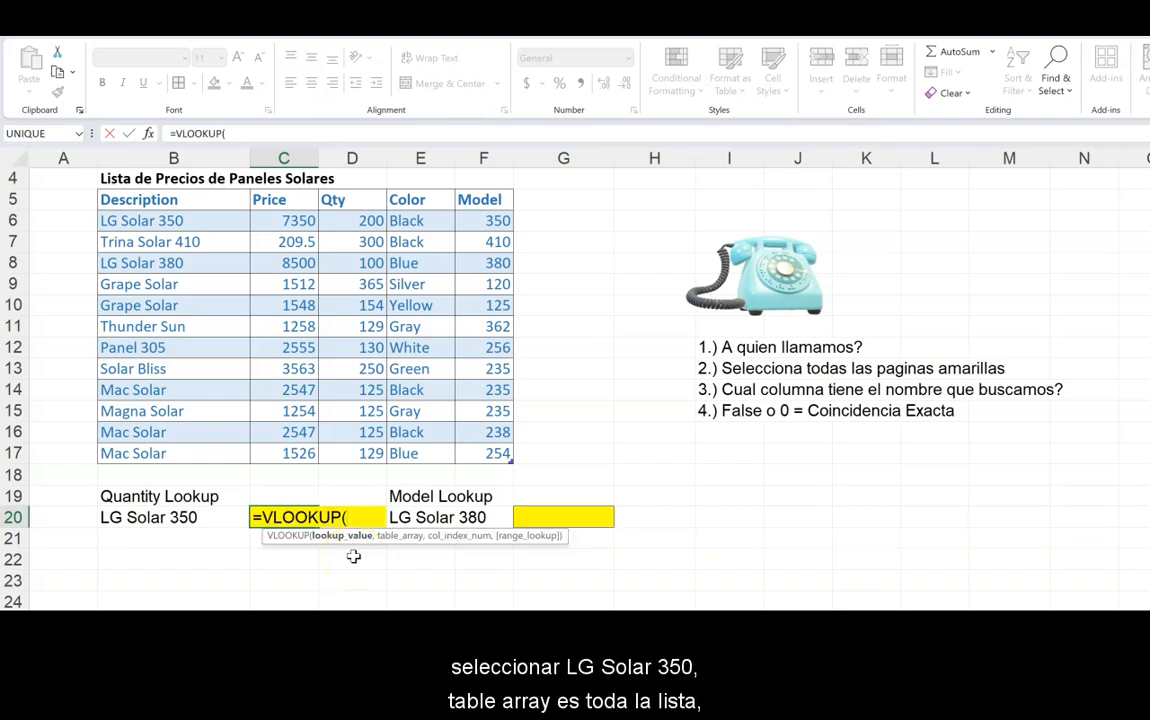
{"action": "left_click", "coordinate": [202, 517]}
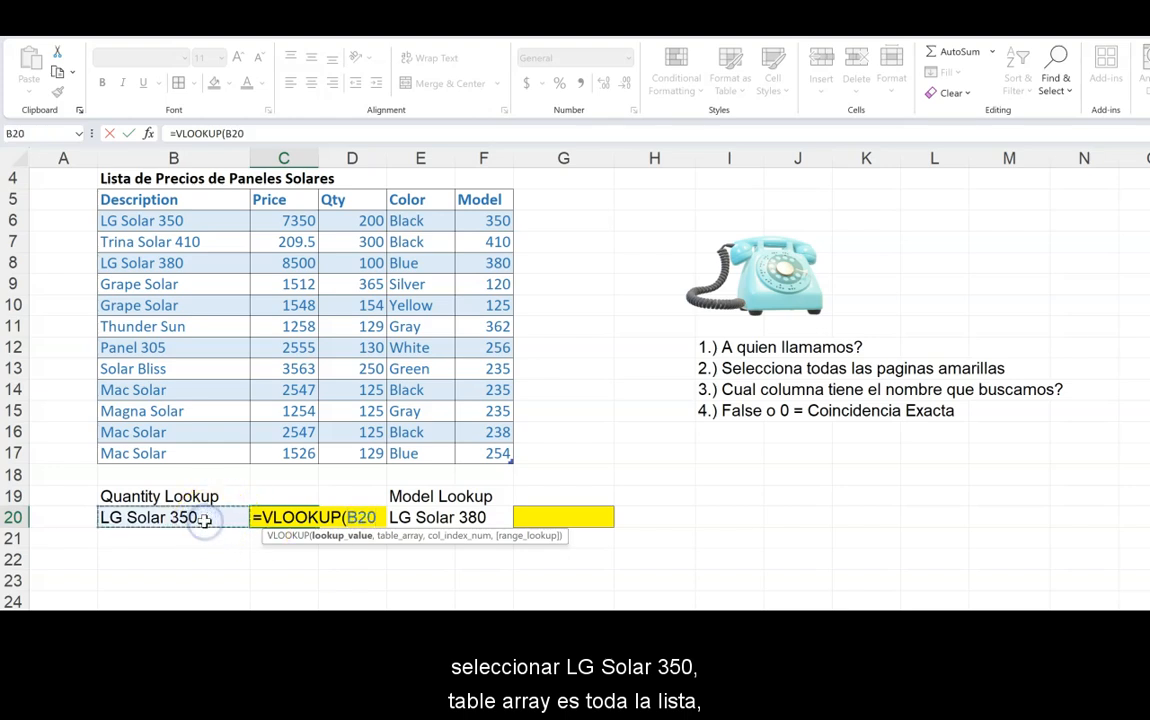
{"action": "type", "text": ","}
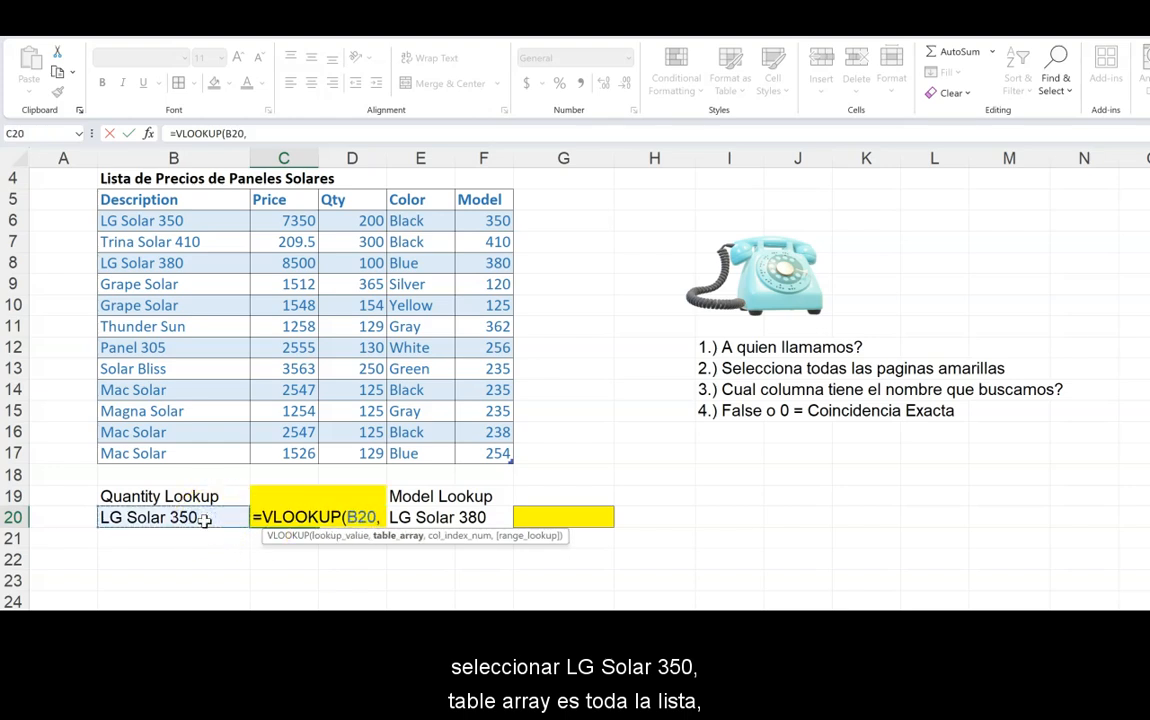
- Complete the C20 formula with the whole price list Table6[#All], column index 3 and FALSE for an exact match
{"action": "left_click_drag", "start_coordinate": [205, 200], "coordinate": [477, 454]}
{"action": "type", "text": ","}
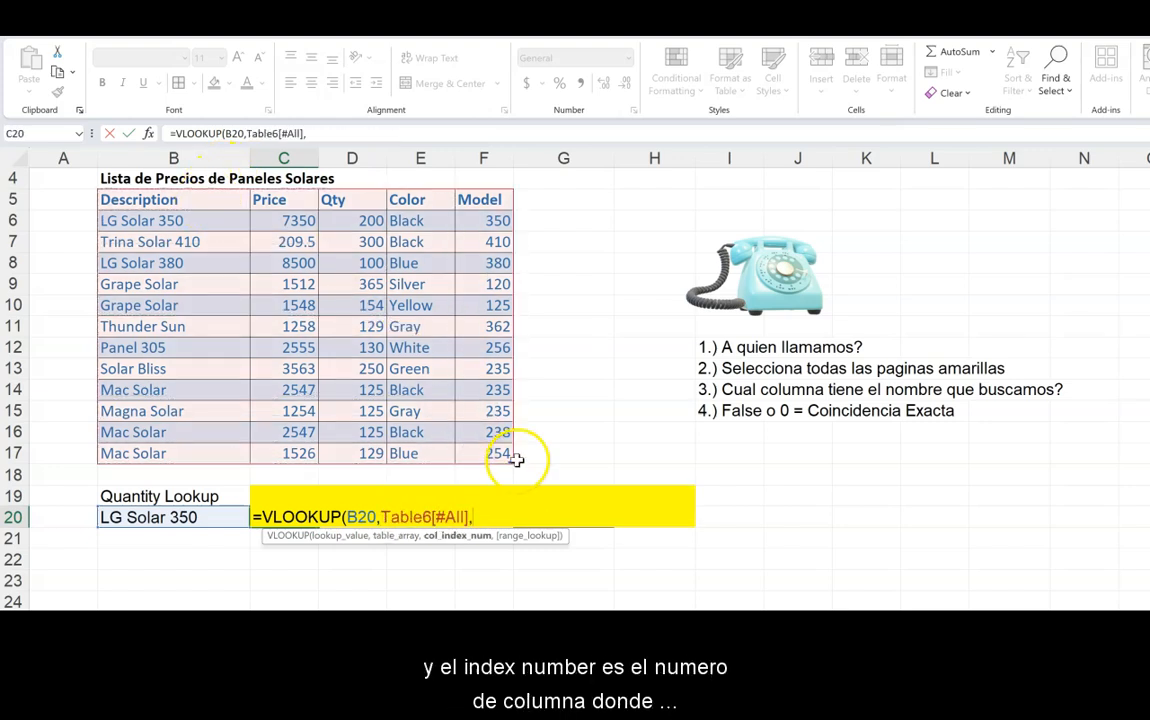
{"action": "scroll", "coordinate": [535, 420], "scroll_direction": "up", "scroll_amount": 1}
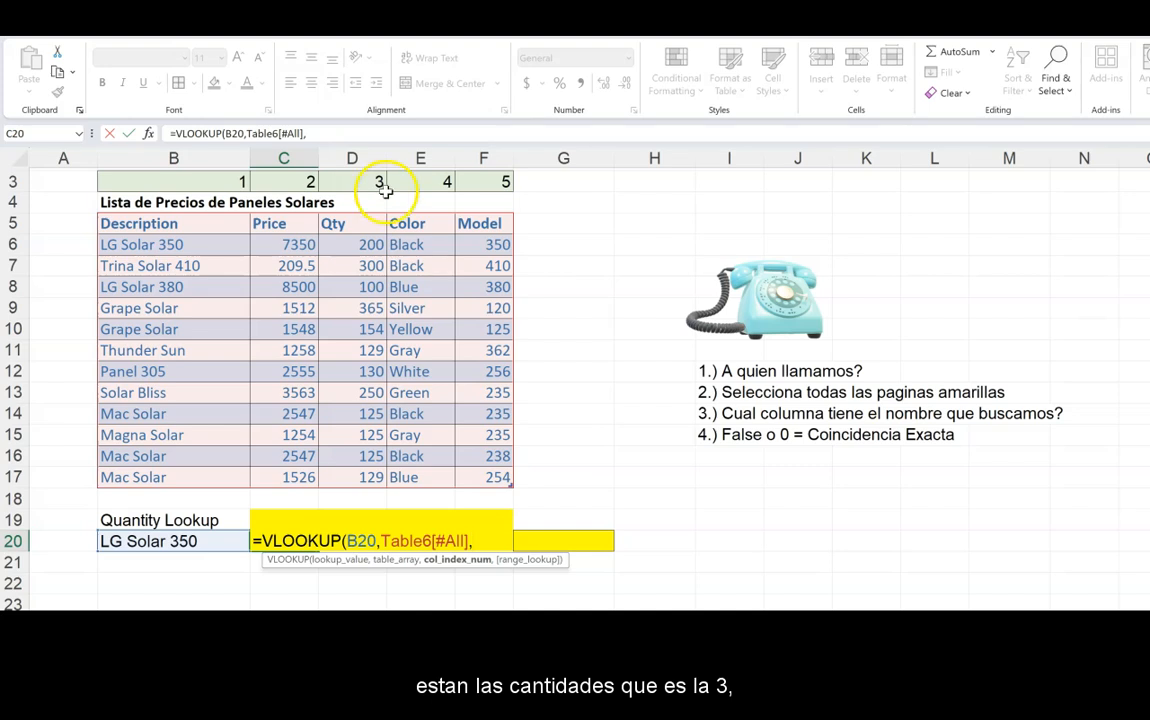
{"action": "type", "text": "3"}
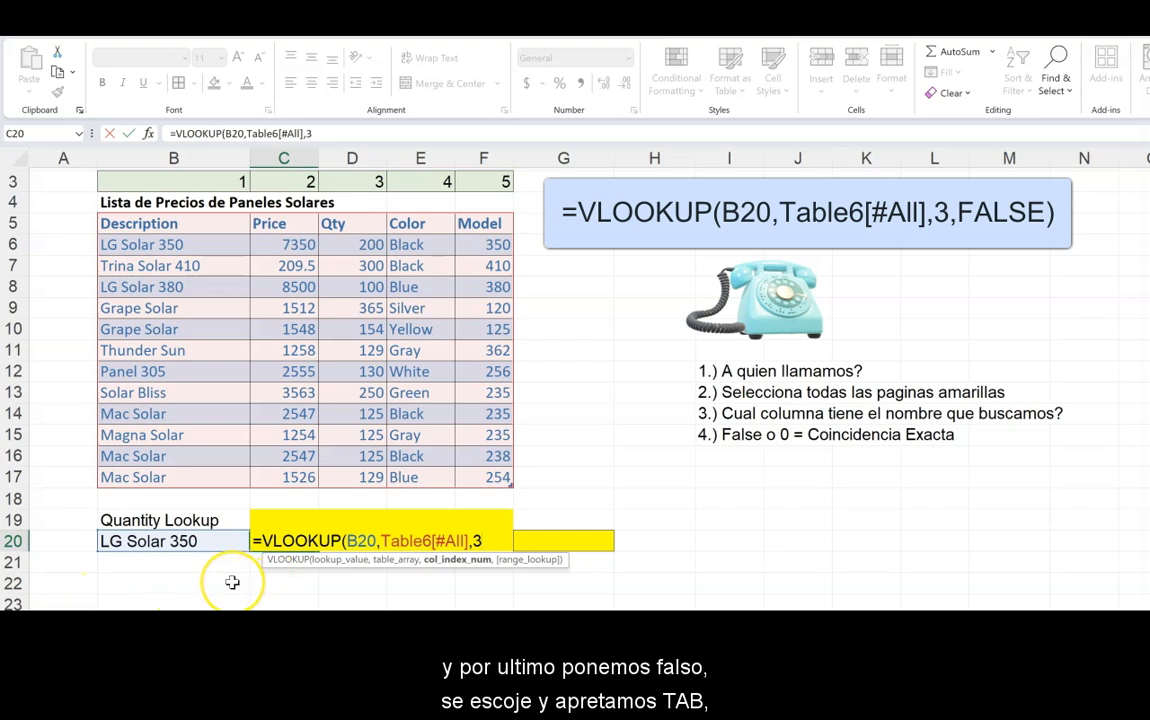
{"action": "type", "text": ",fal"}
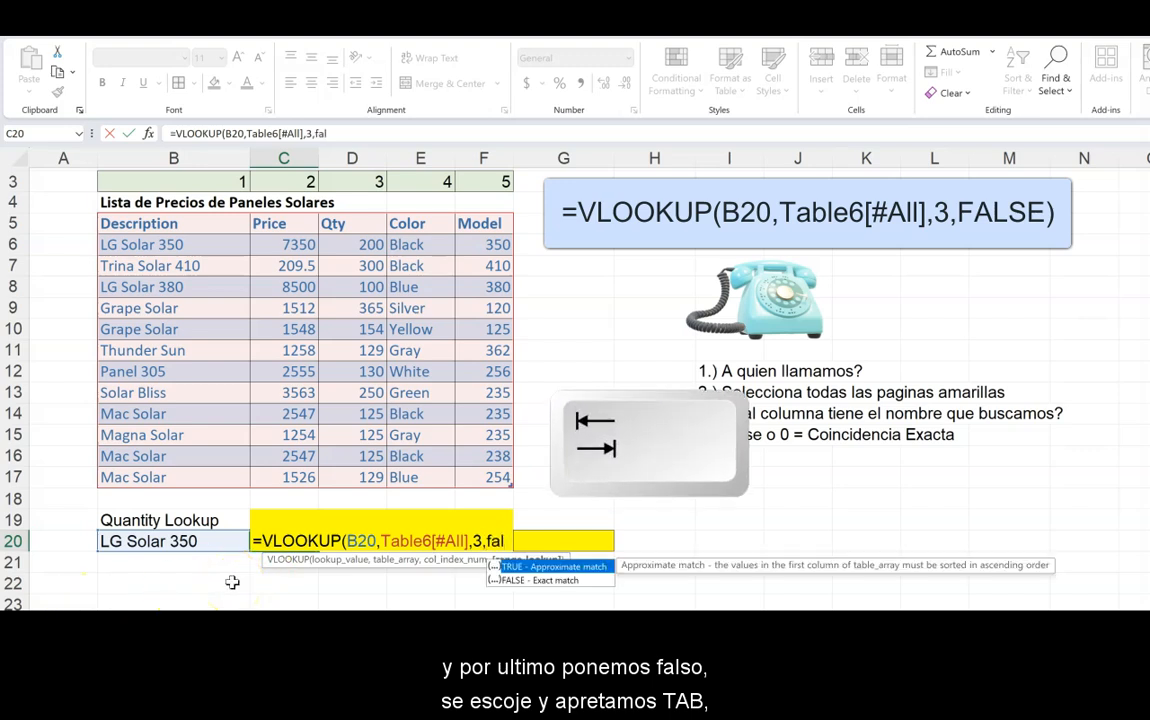
{"action": "key", "text": "Down"}
{"action": "key", "text": "Tab"}
{"action": "type", "text": ")"}
{"action": "key", "text": "Return"}
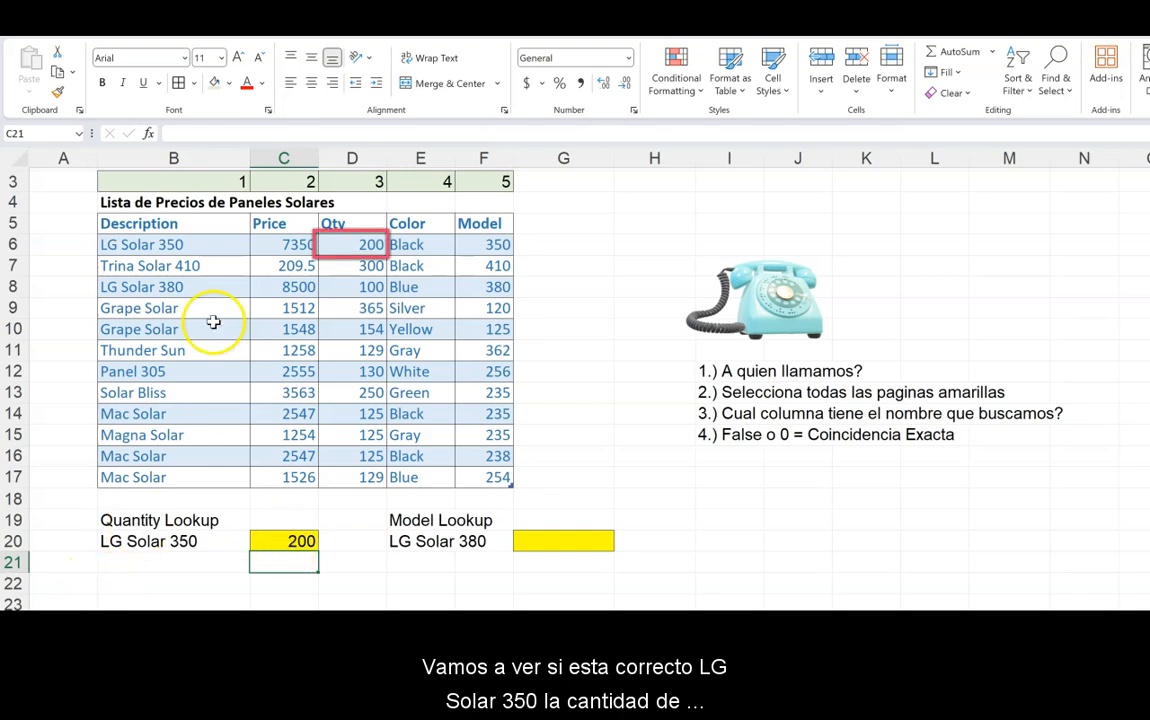
- Check the LG Solar 350 quantity in the price list and review the Model column for the LG Solar 380 lookup
{"action": "left_click_drag", "start_coordinate": [220, 247], "coordinate": [432, 240]}
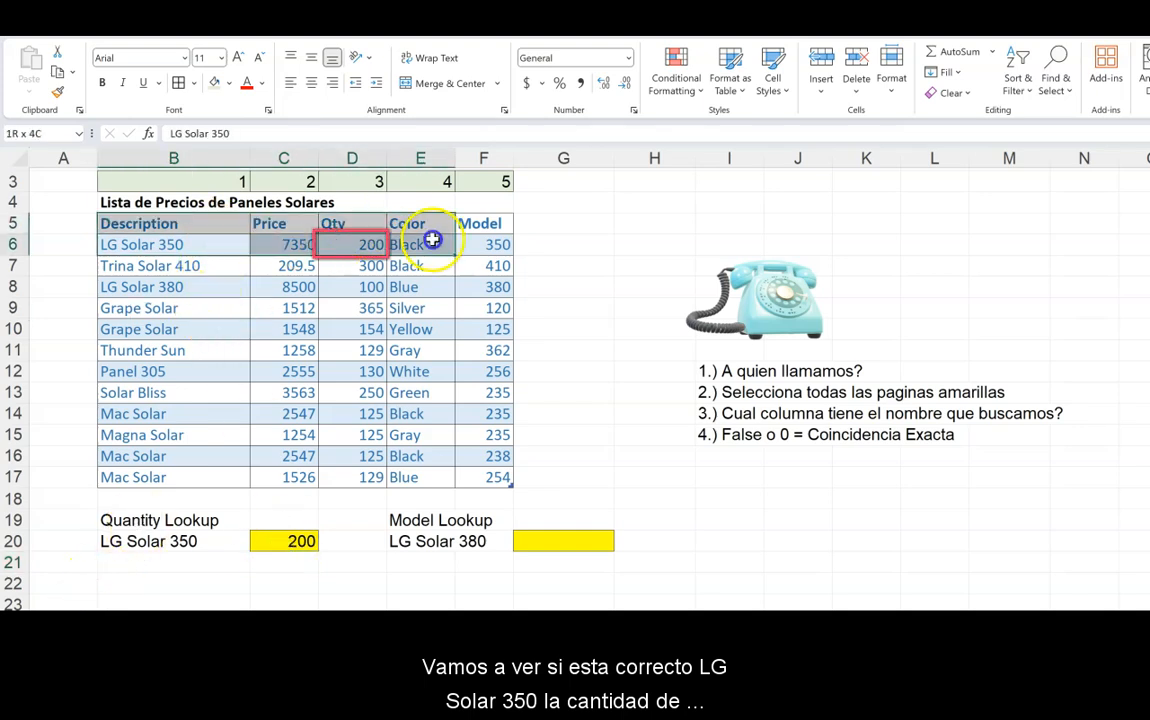
{"action": "left_click", "coordinate": [365, 249]}
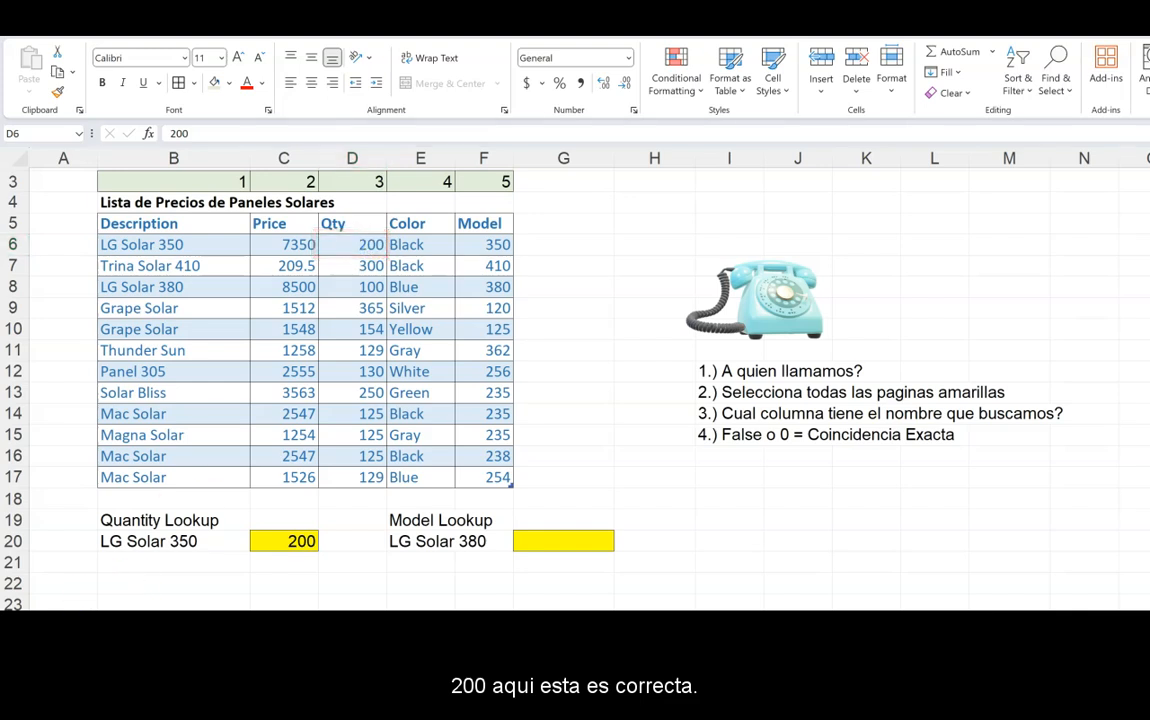
{"action": "left_click", "coordinate": [430, 520]}
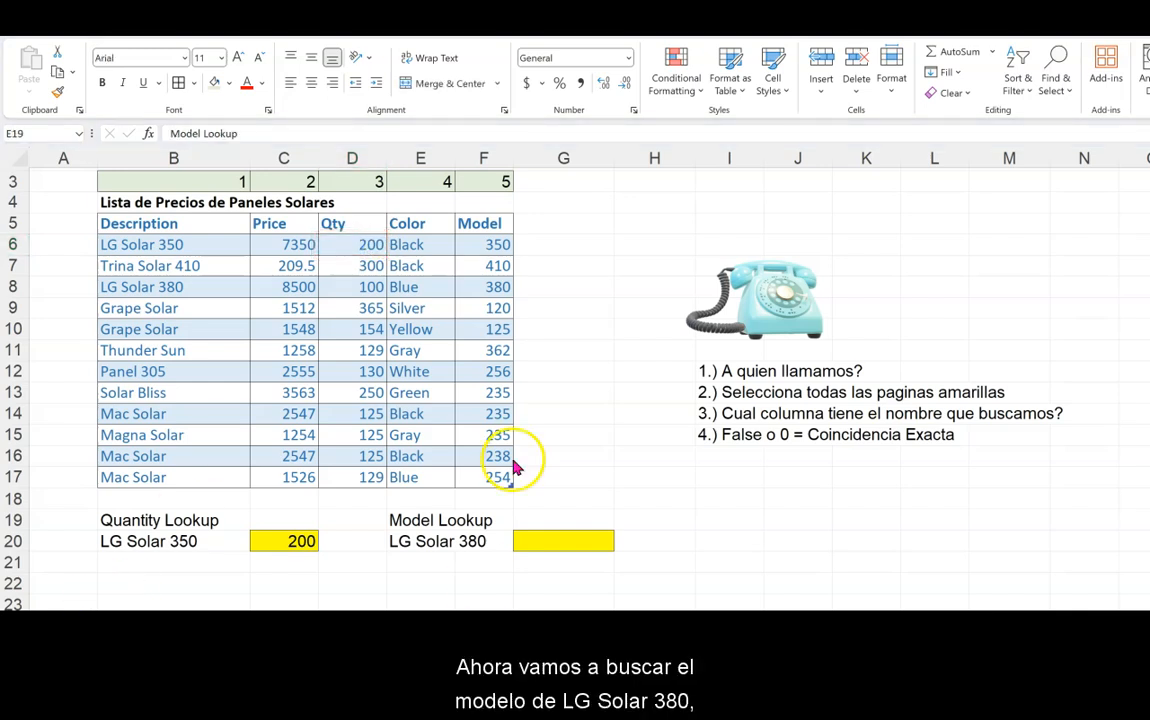
{"action": "left_click", "coordinate": [497, 243]}
{"action": "key", "text": "ctrl+shift+Down"}
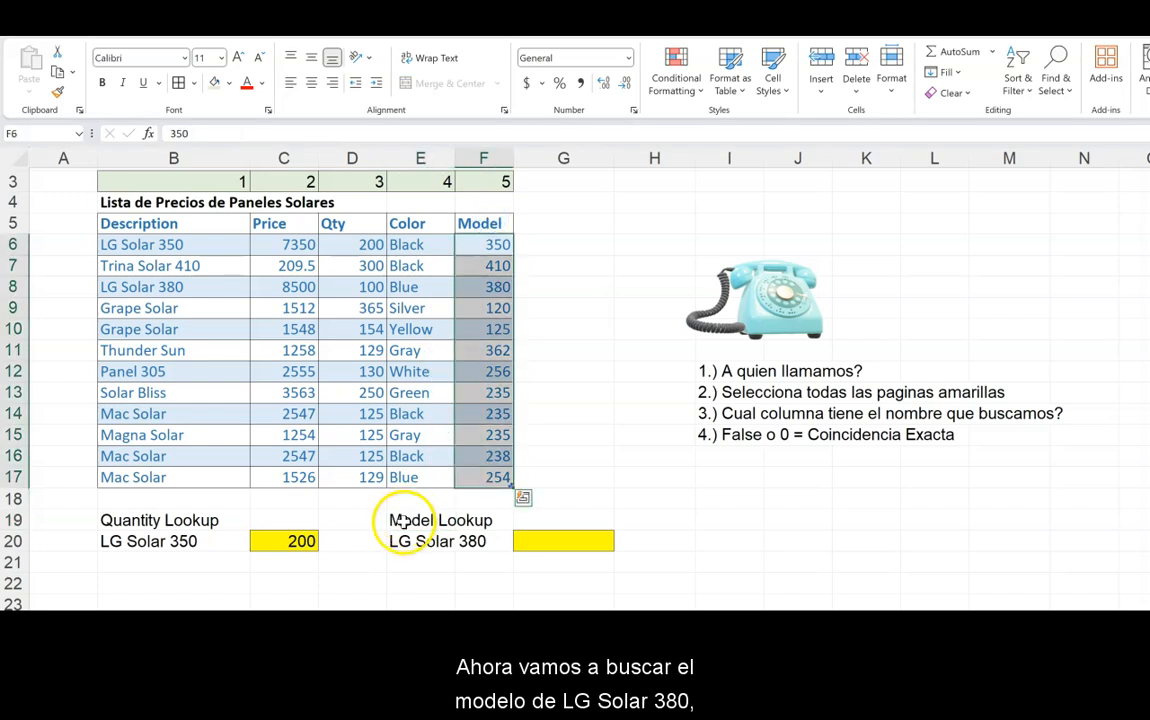
{"action": "left_click", "coordinate": [411, 541]}
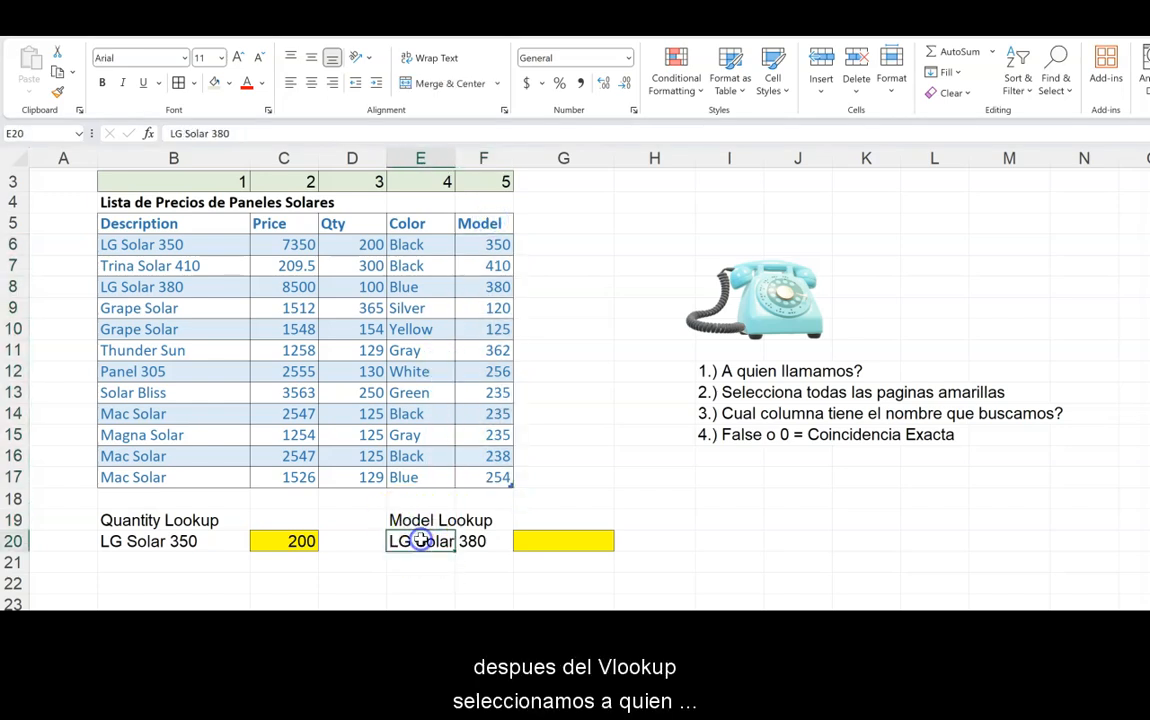
- Start a VLOOKUP formula in the Model Lookup cell G20, using the LG Solar 380 cell E20 as the lookup value
{"action": "left_click", "coordinate": [527, 541]}
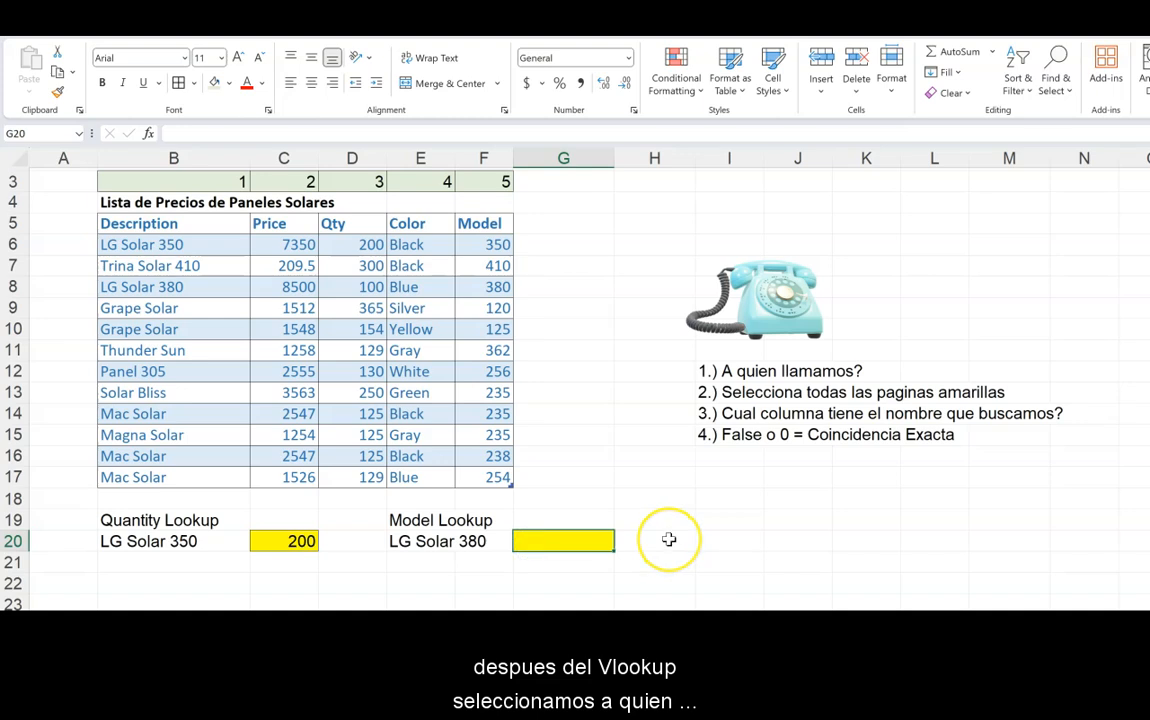
{"action": "type", "text": "=vlo"}
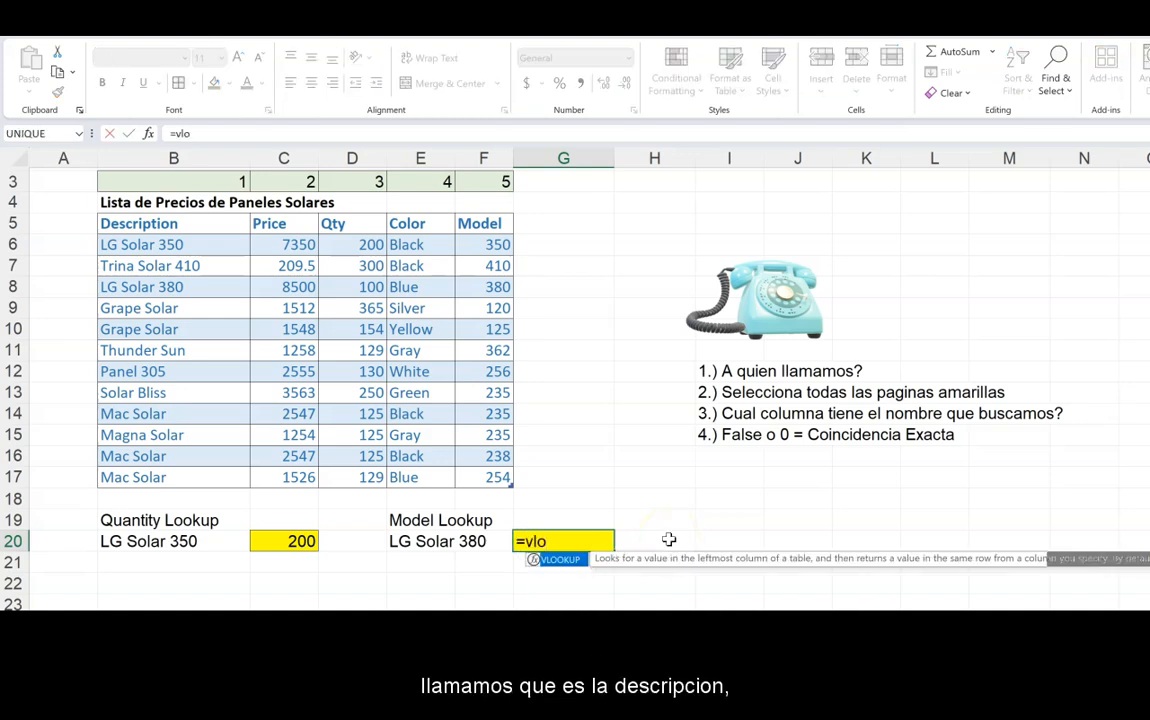
{"action": "key", "text": "Tab"}
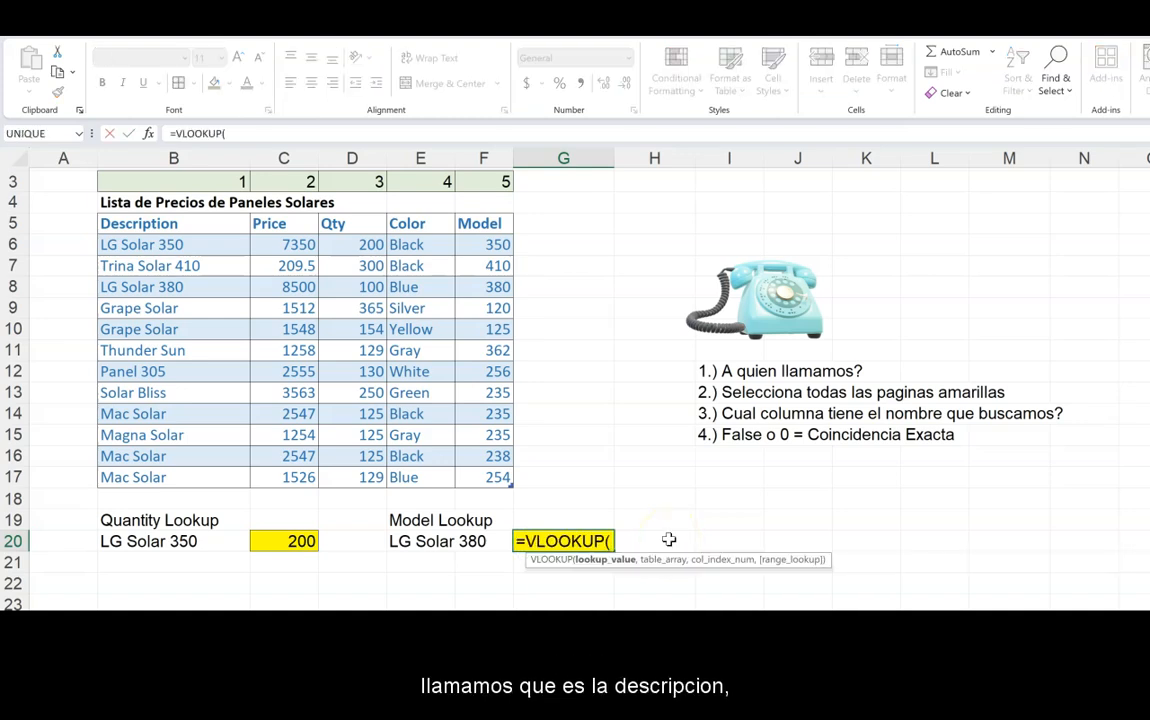
{"action": "left_click", "coordinate": [433, 543]}
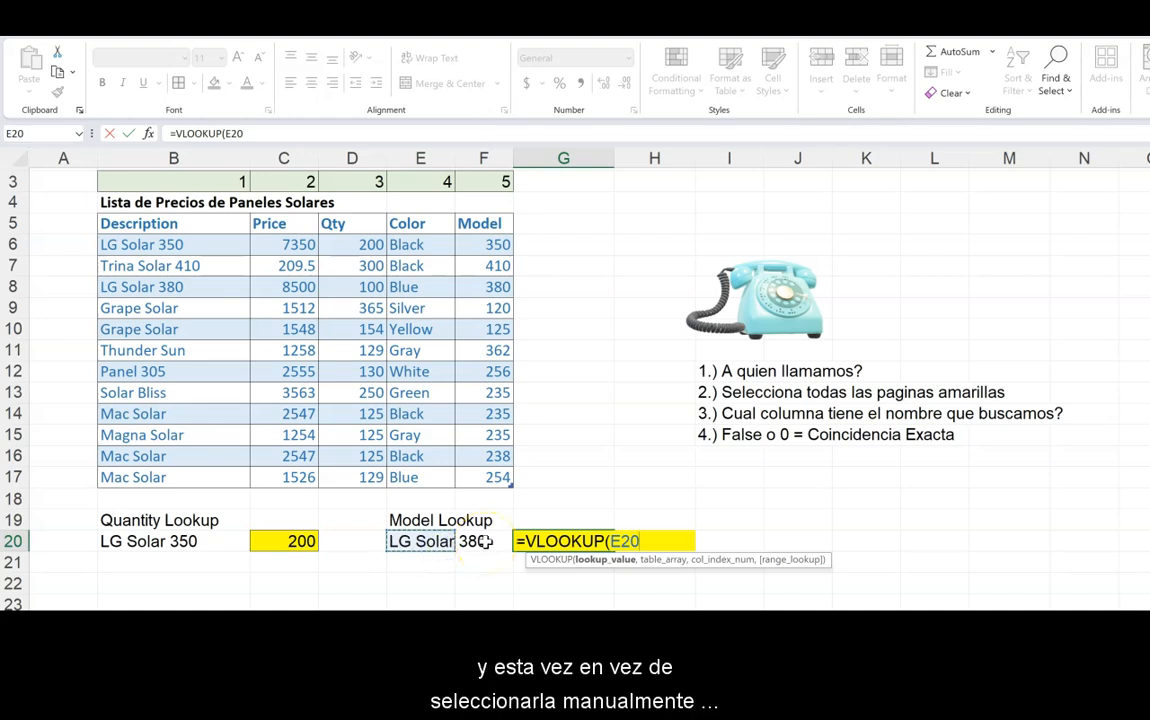
{"action": "type", "text": ","}
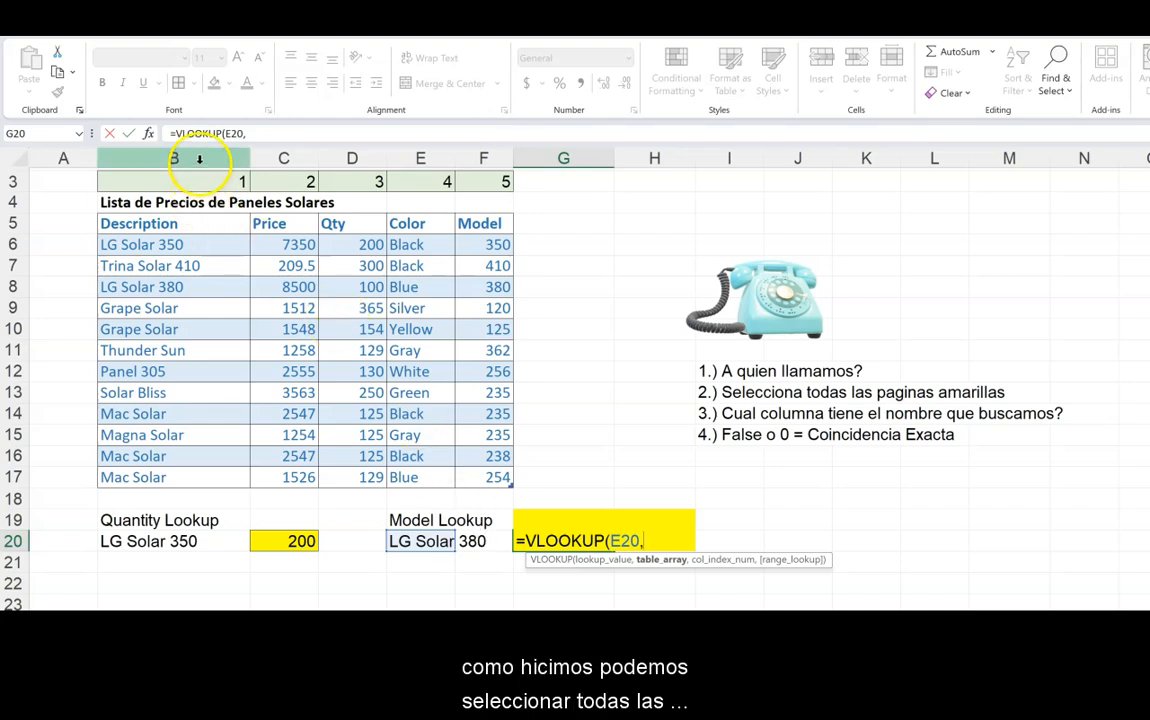
- Complete the G20 formula with entire columns B:F as the table array, column index 5 and 0 for an exact match
{"action": "left_click_drag", "start_coordinate": [199, 158], "coordinate": [462, 161]}
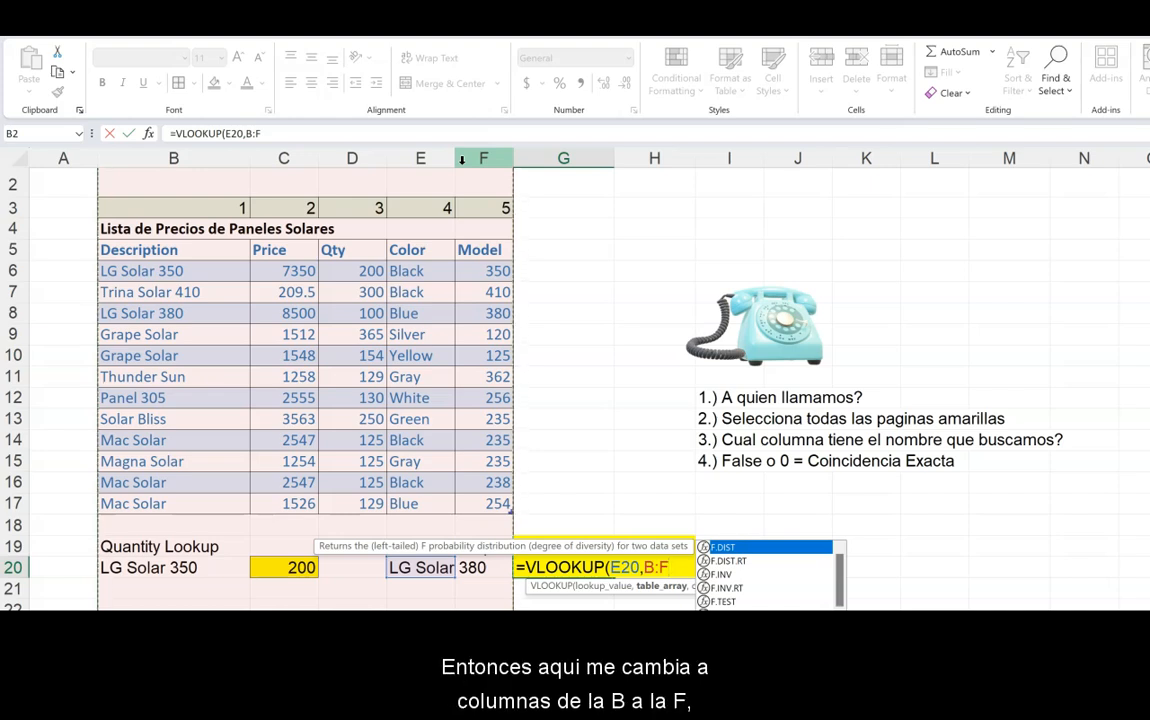
{"action": "type", "text": ",5"}
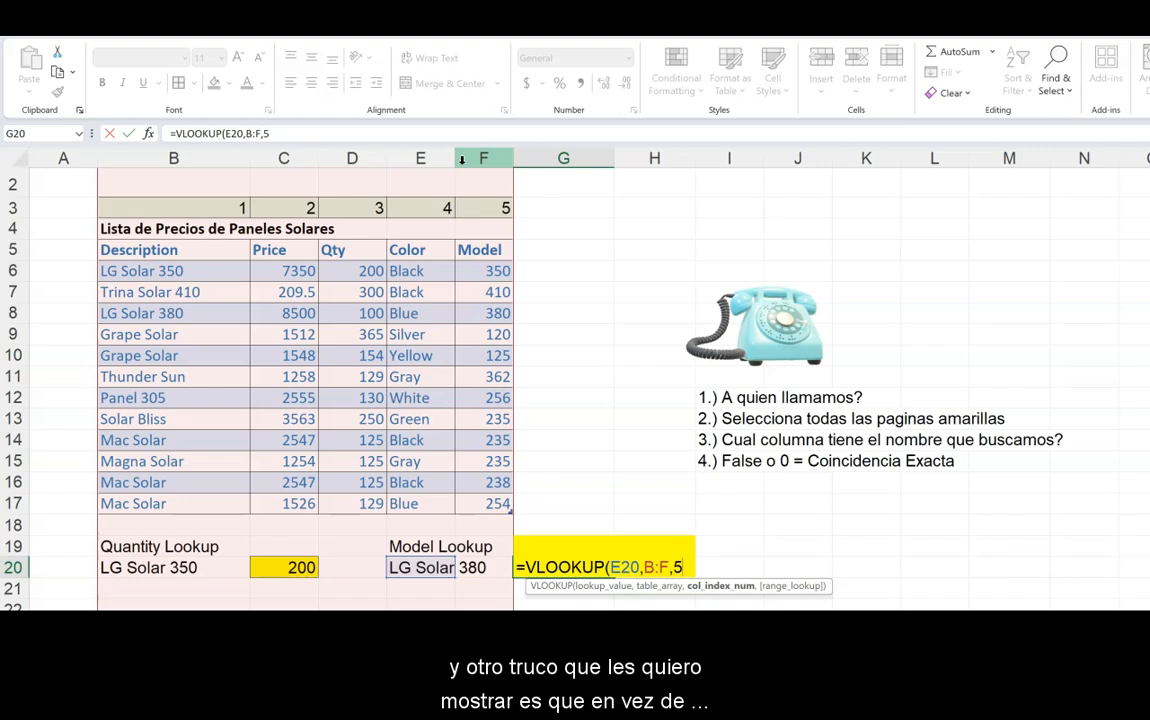
{"action": "type", "text": ","}
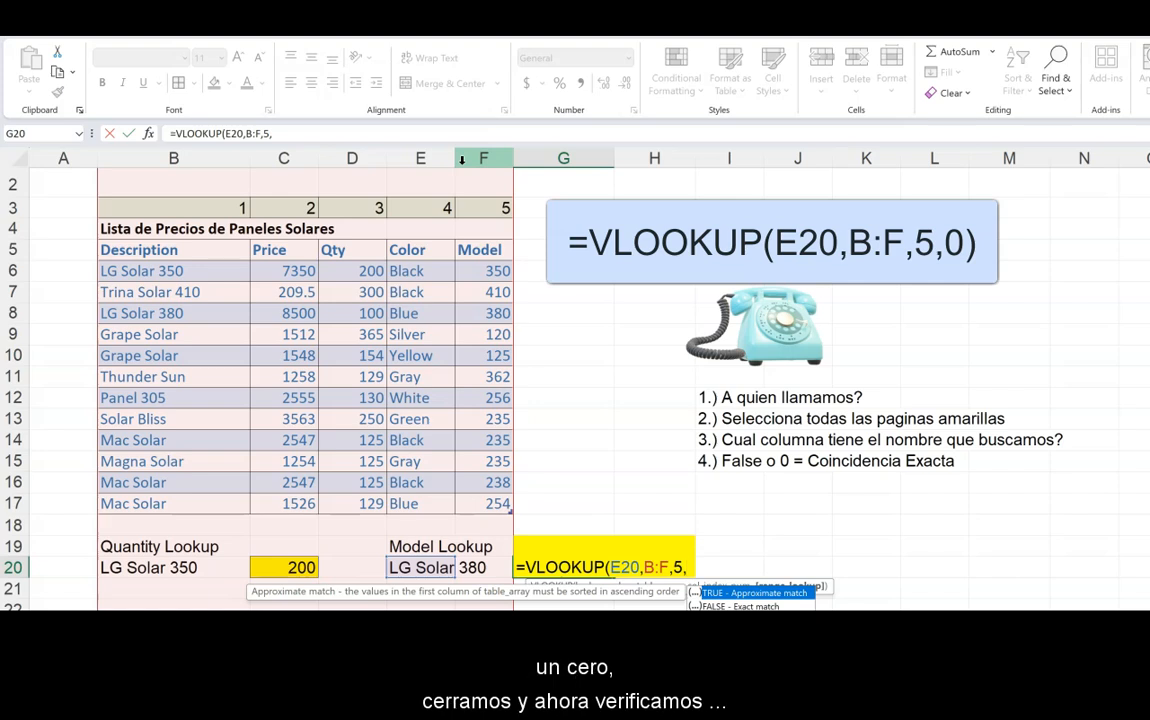
{"action": "type", "text": "0"}
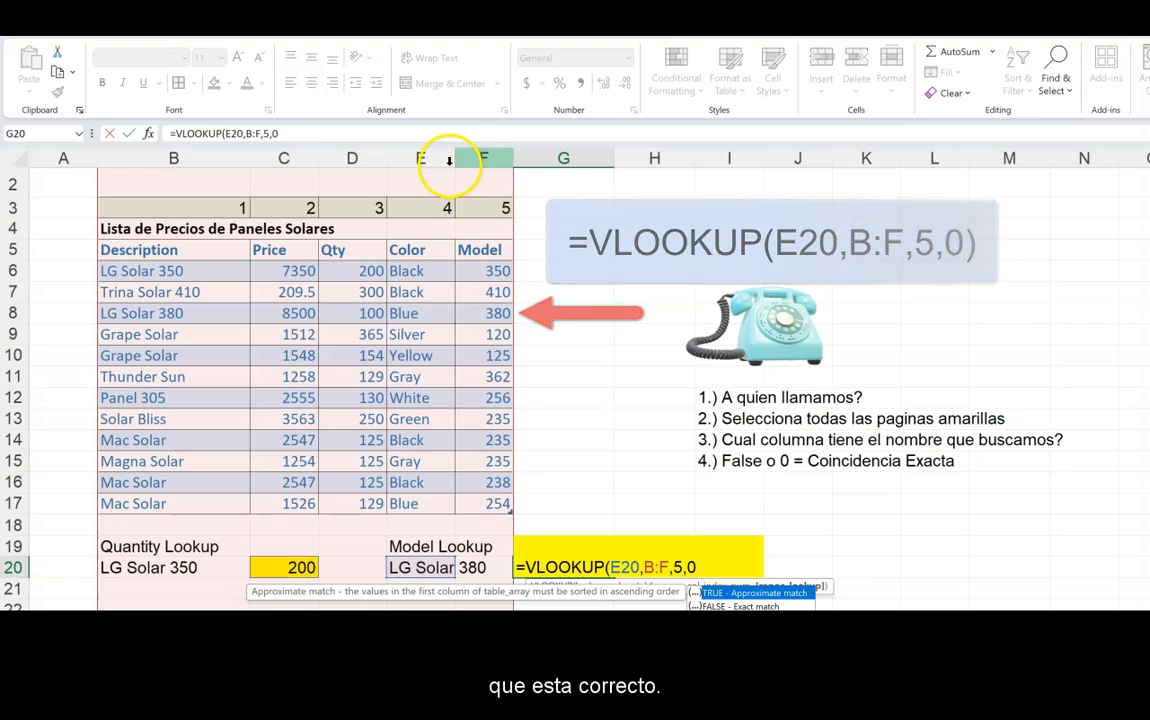
{"action": "key", "text": "Return"}
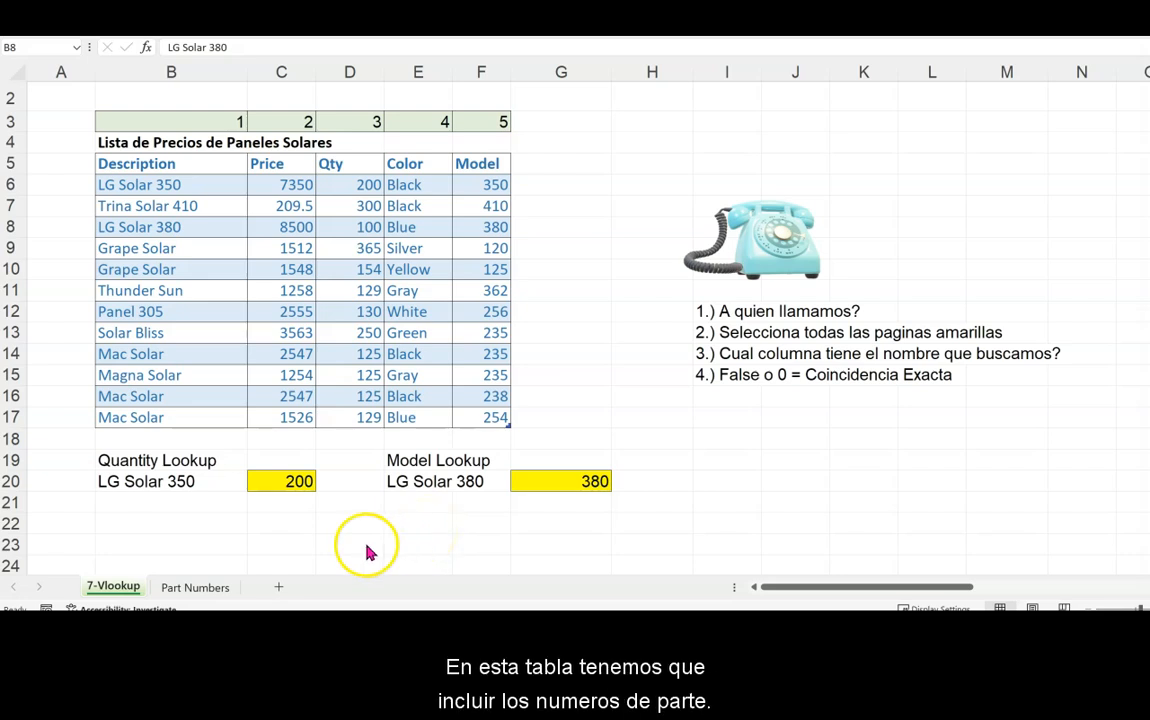
- Check the descriptions and part numbers on the Part Numbers sheet, and add a Part Number heading in G5 of the 7-Vlookup sheet
{"action": "left_click", "coordinate": [201, 590]}
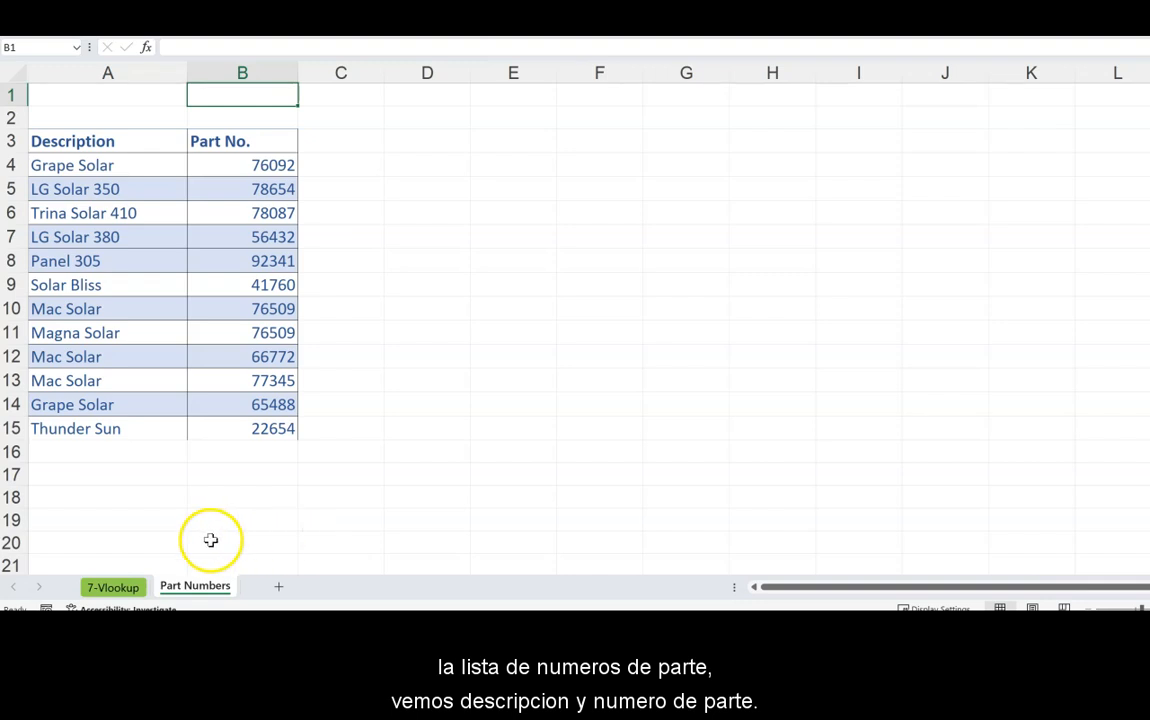
{"action": "left_click", "coordinate": [130, 166]}
{"action": "left_click", "coordinate": [221, 171]}
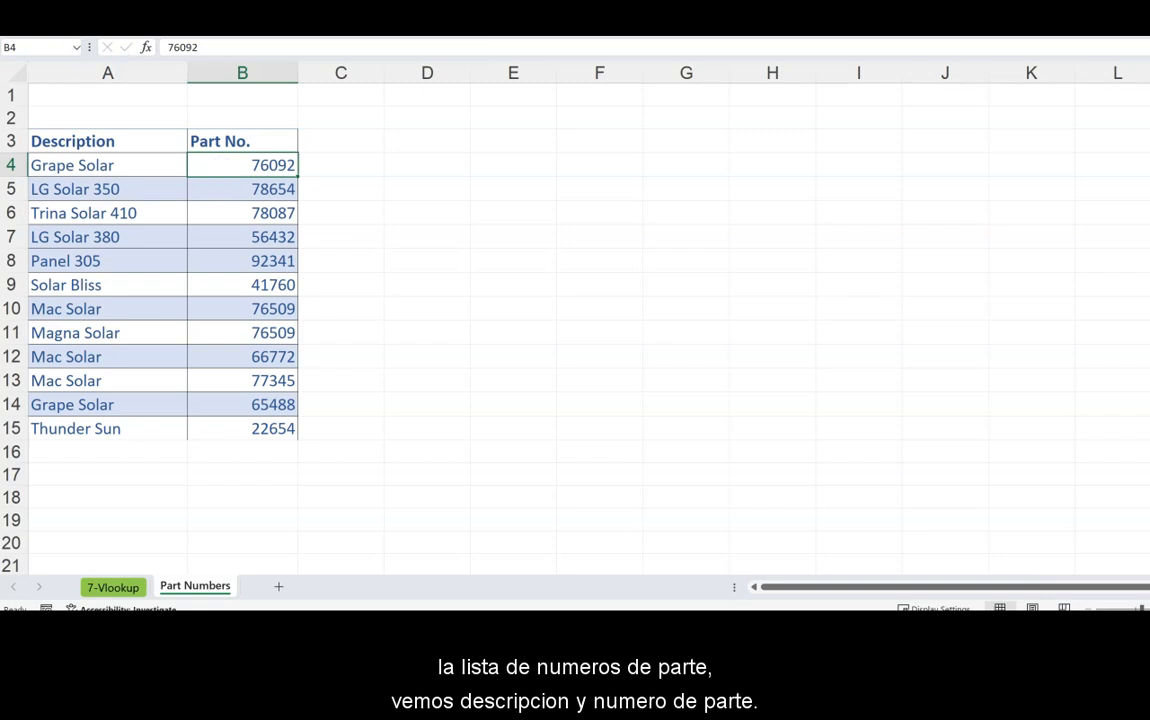
{"action": "left_click", "coordinate": [116, 588]}
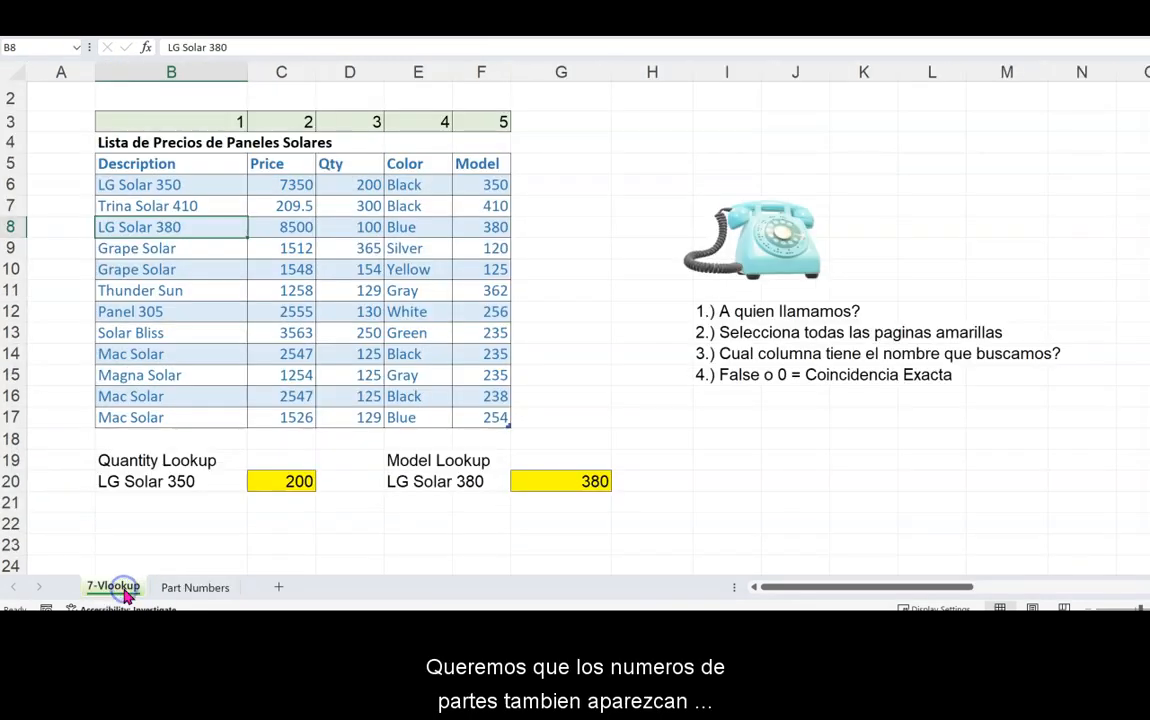
{"action": "left_click", "coordinate": [557, 163]}
{"action": "type", "text": "Part"}
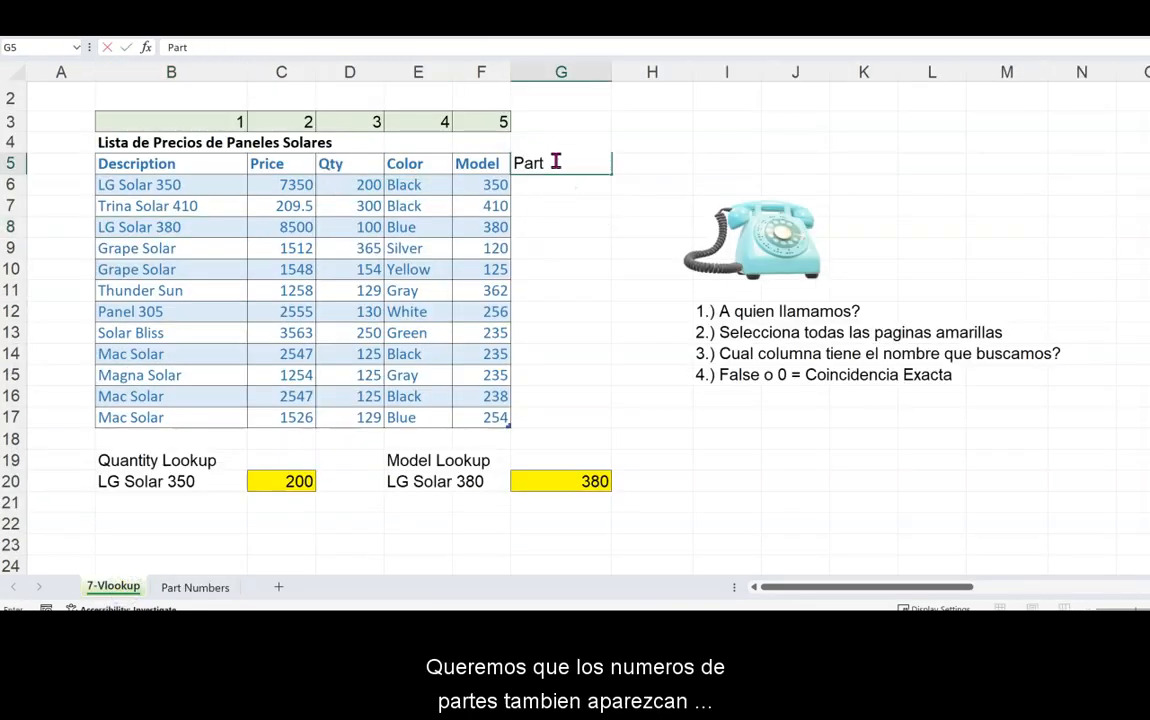
{"action": "type", "text": " Number"}
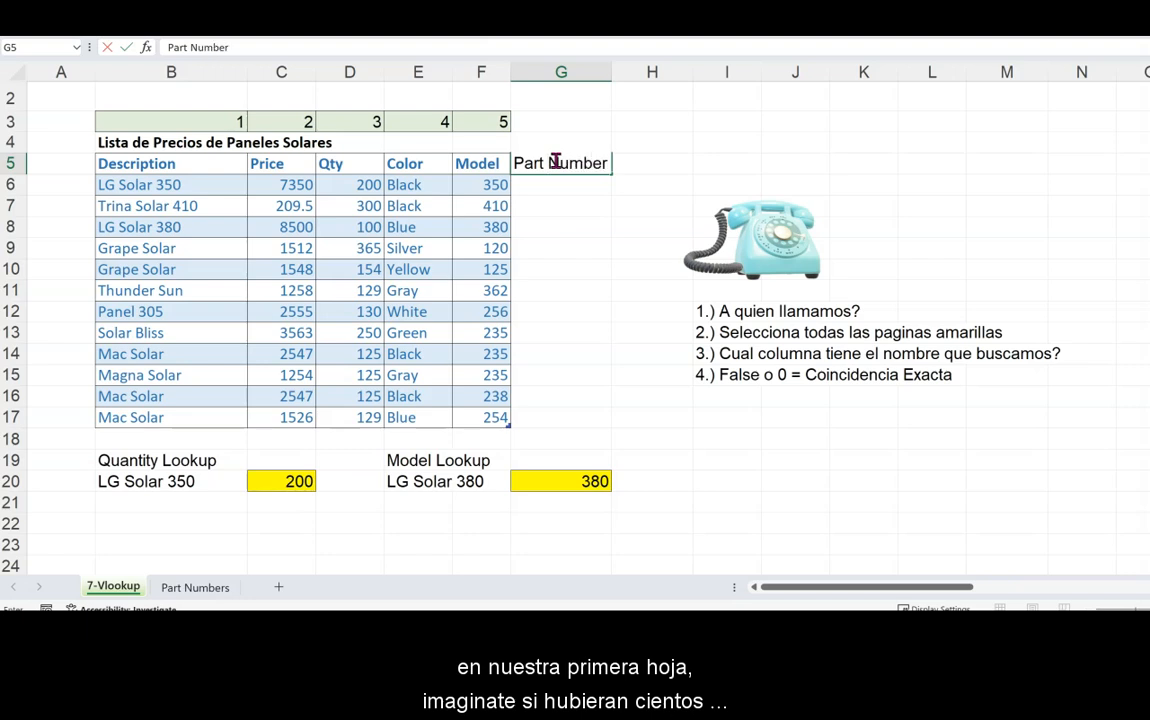
{"action": "key", "text": "Return"}
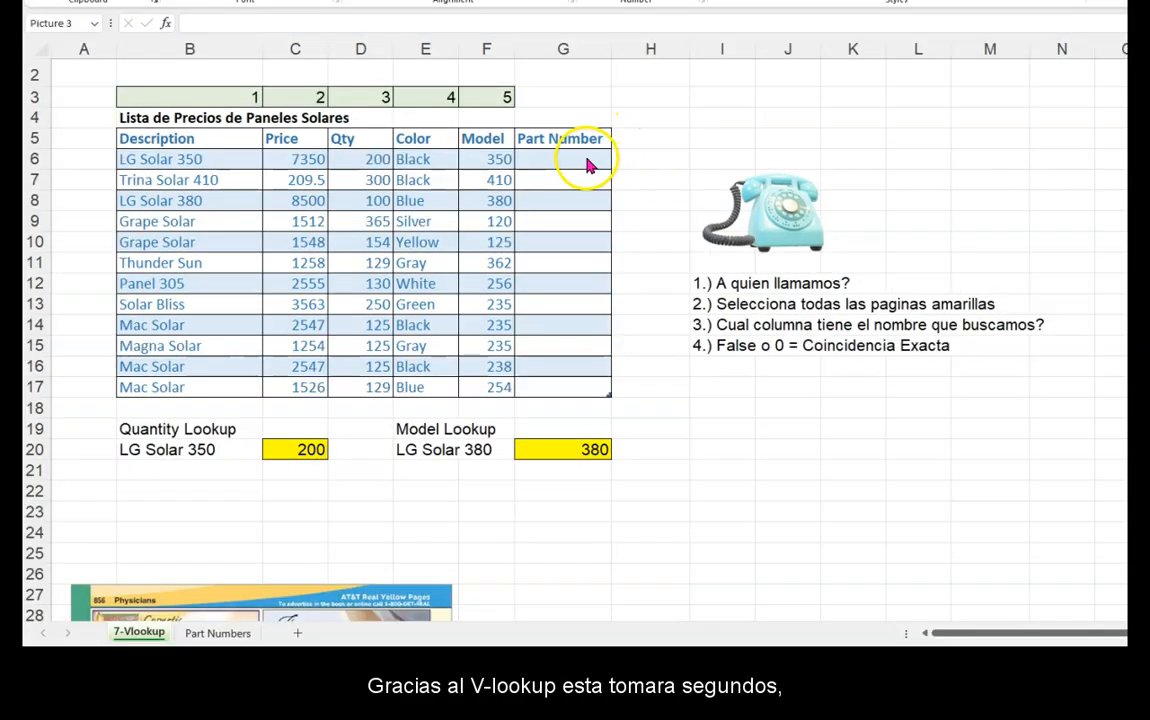
- Start a VLOOKUP formula in the Part Number cell G6, using the row's Description cell B6 as the lookup value
{"action": "left_click", "coordinate": [536, 158]}
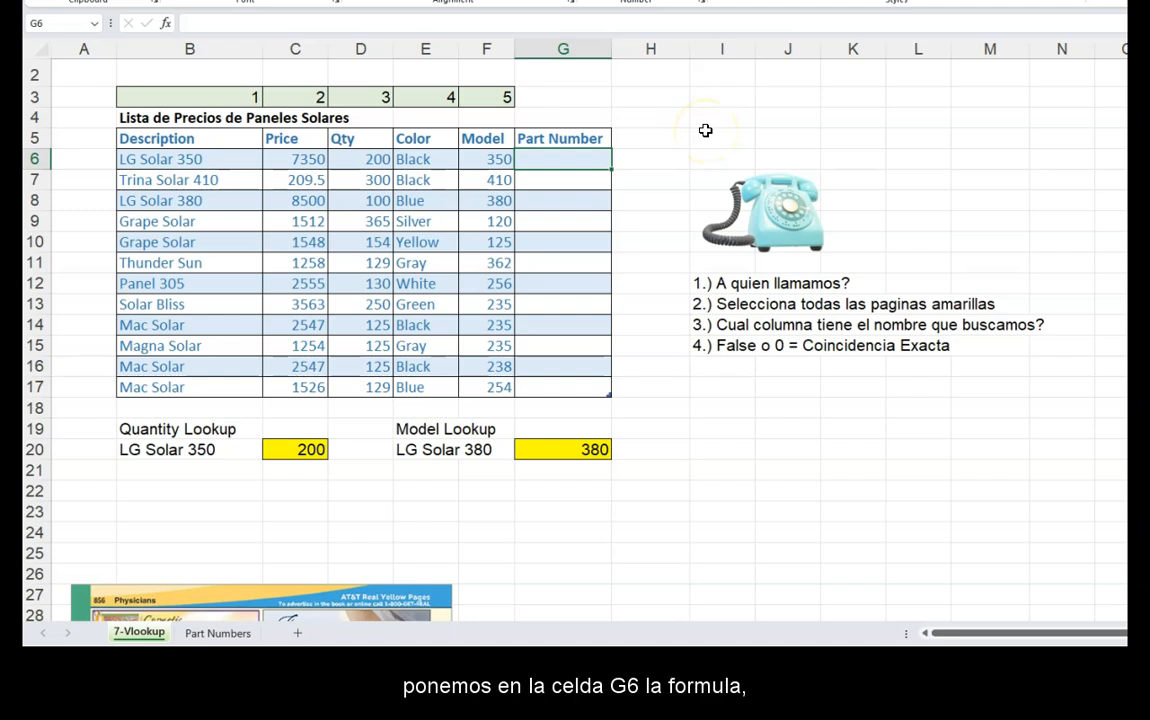
{"action": "type", "text": "=vlo"}
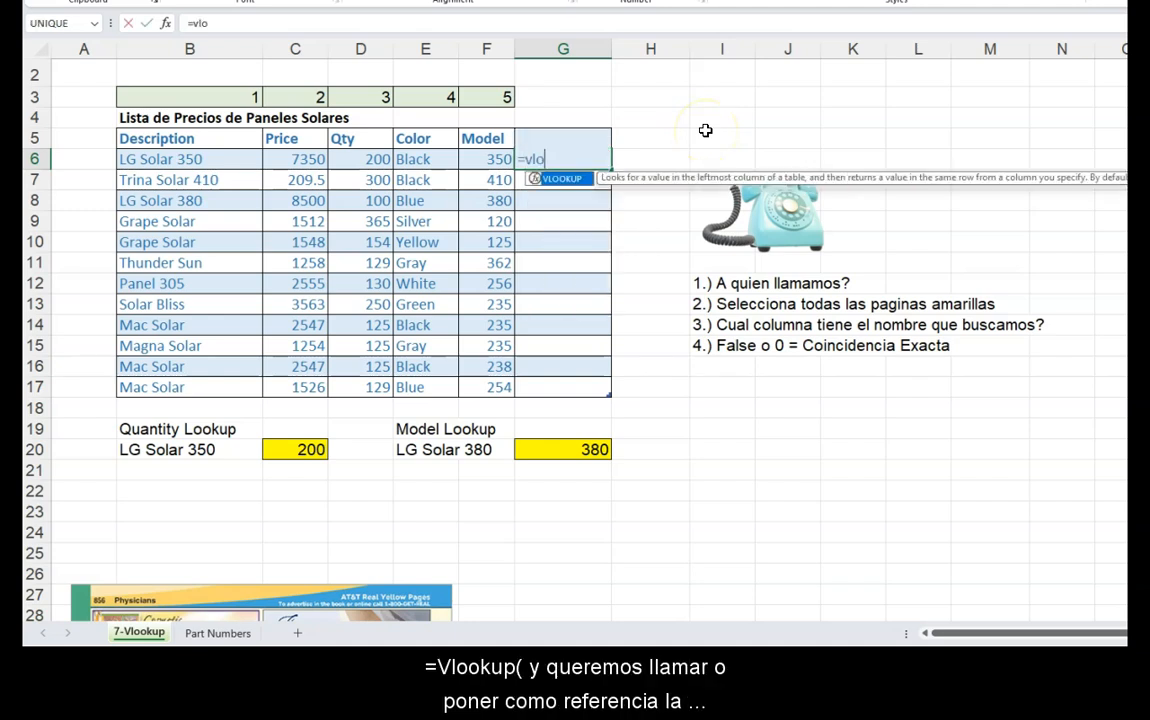
{"action": "key", "text": "Tab"}
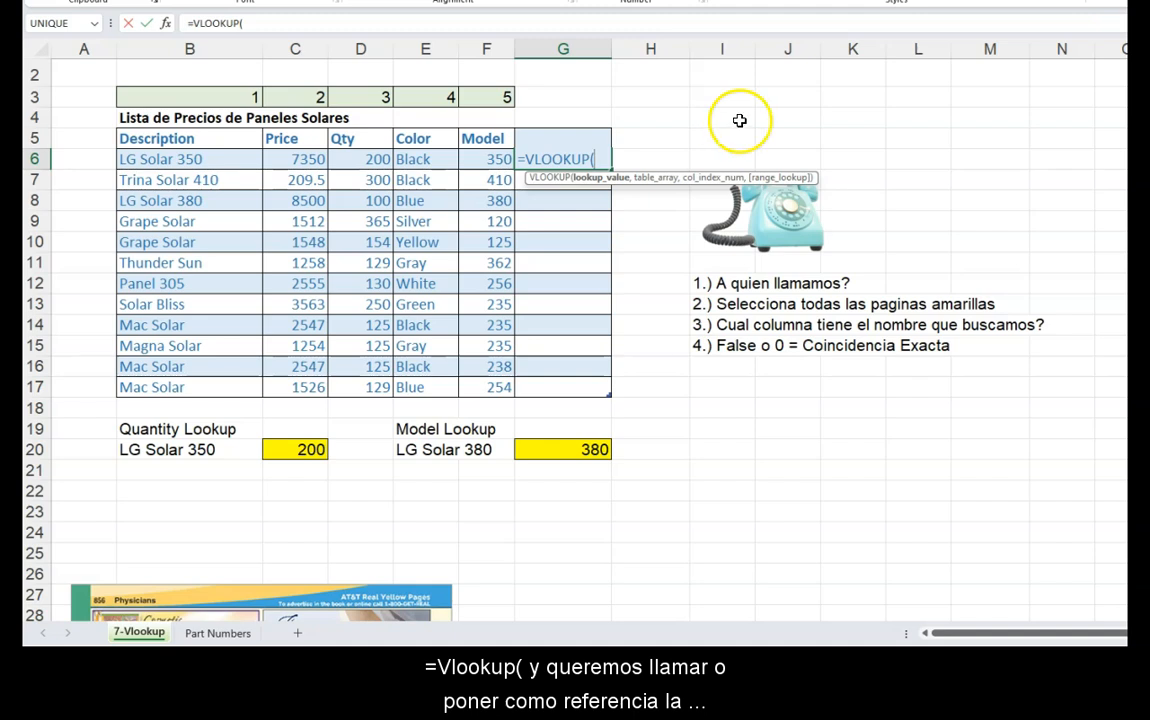
{"action": "left_click", "coordinate": [237, 161]}
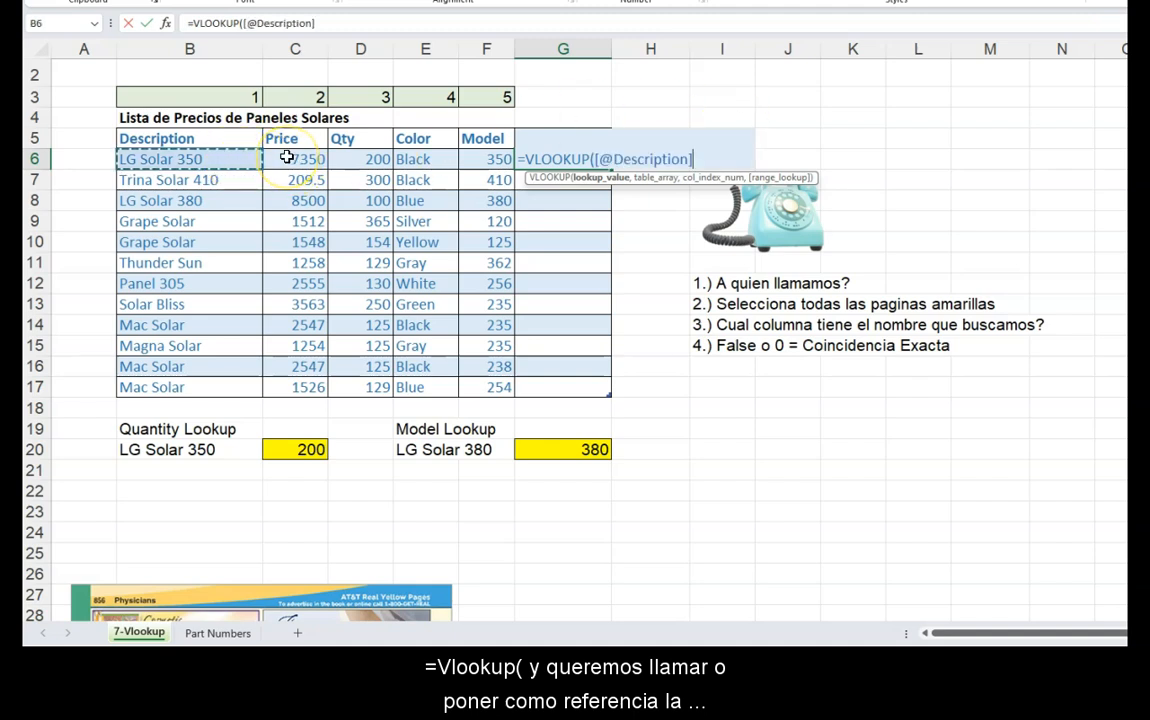
{"action": "type", "text": ","}
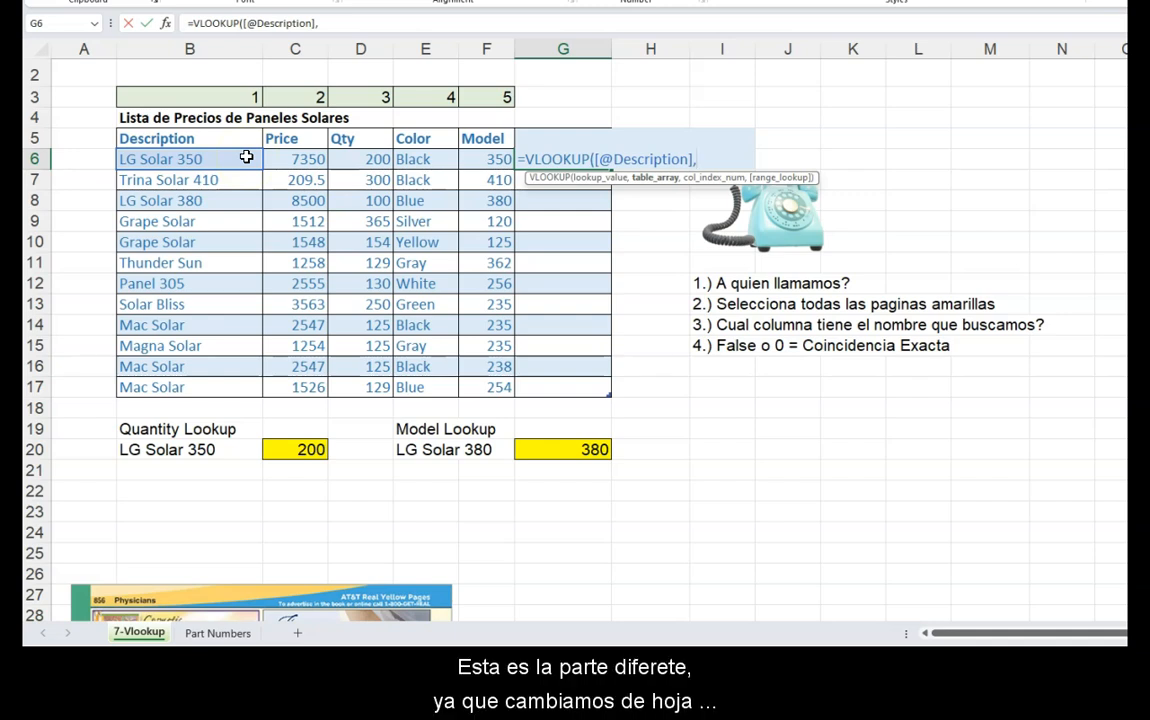
- Set the table array to A3:B15 on the Part Numbers sheet and make it the absolute reference $A$3:$B$15
{"action": "left_click", "coordinate": [214, 635]}
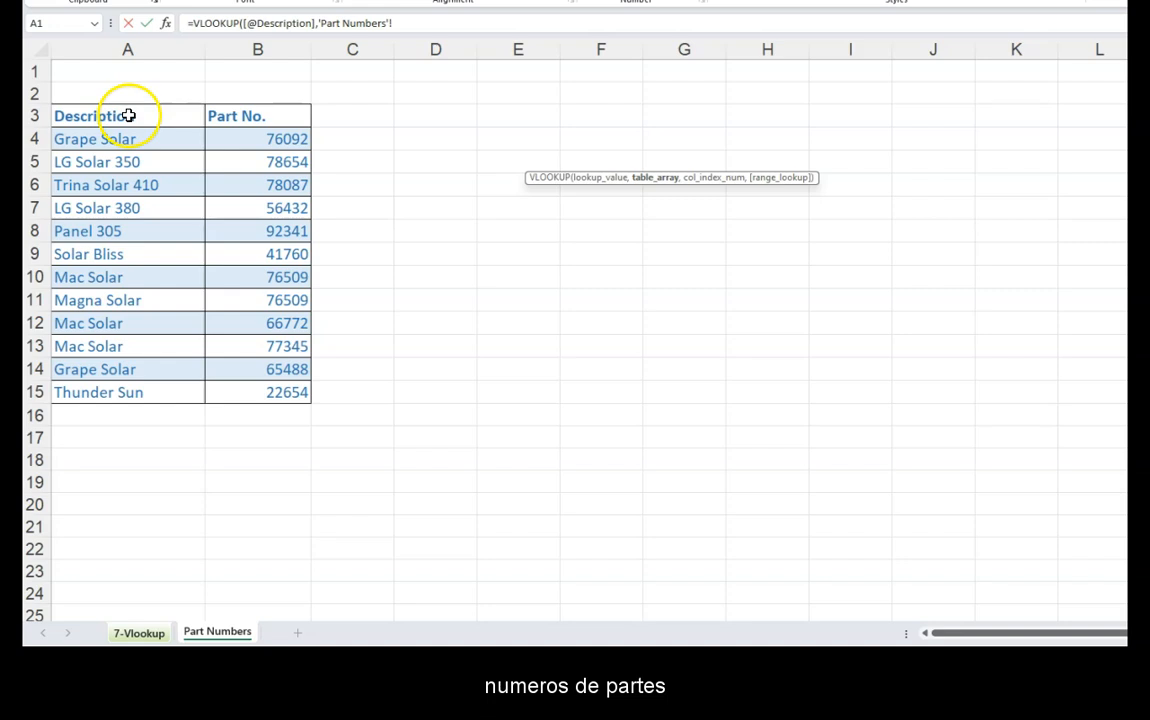
{"action": "left_click_drag", "start_coordinate": [129, 115], "coordinate": [280, 392]}
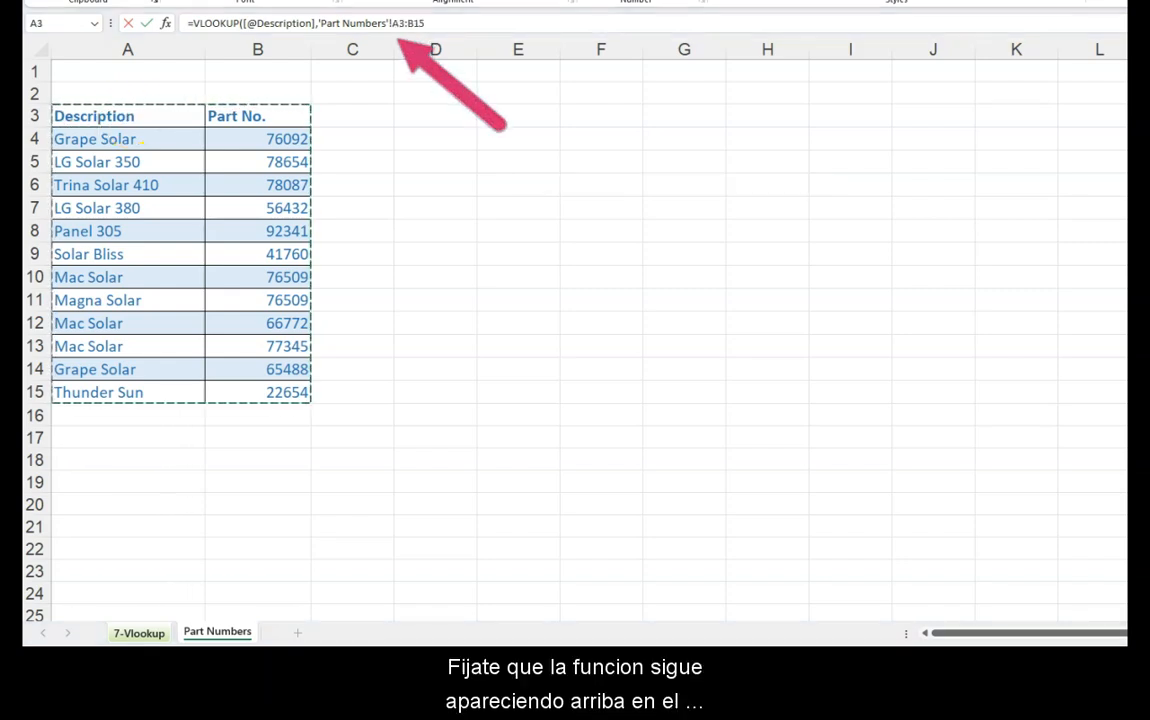
{"action": "left_click", "coordinate": [434, 23]}
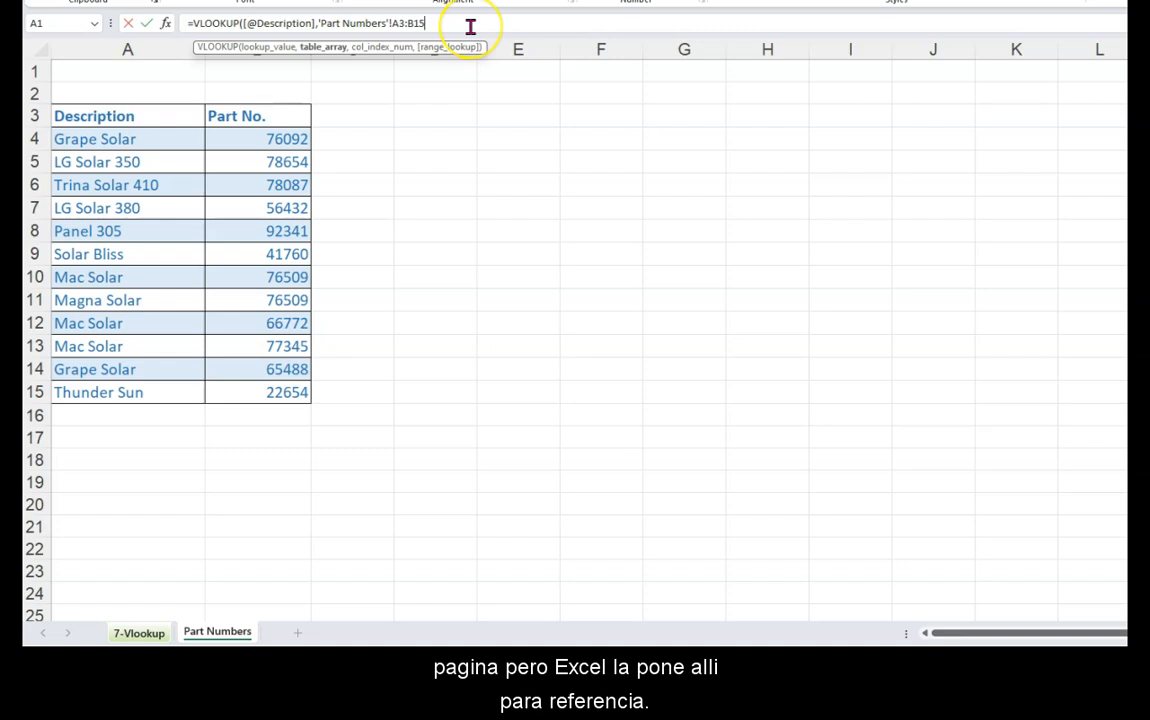
{"action": "left_click", "coordinate": [395, 23]}
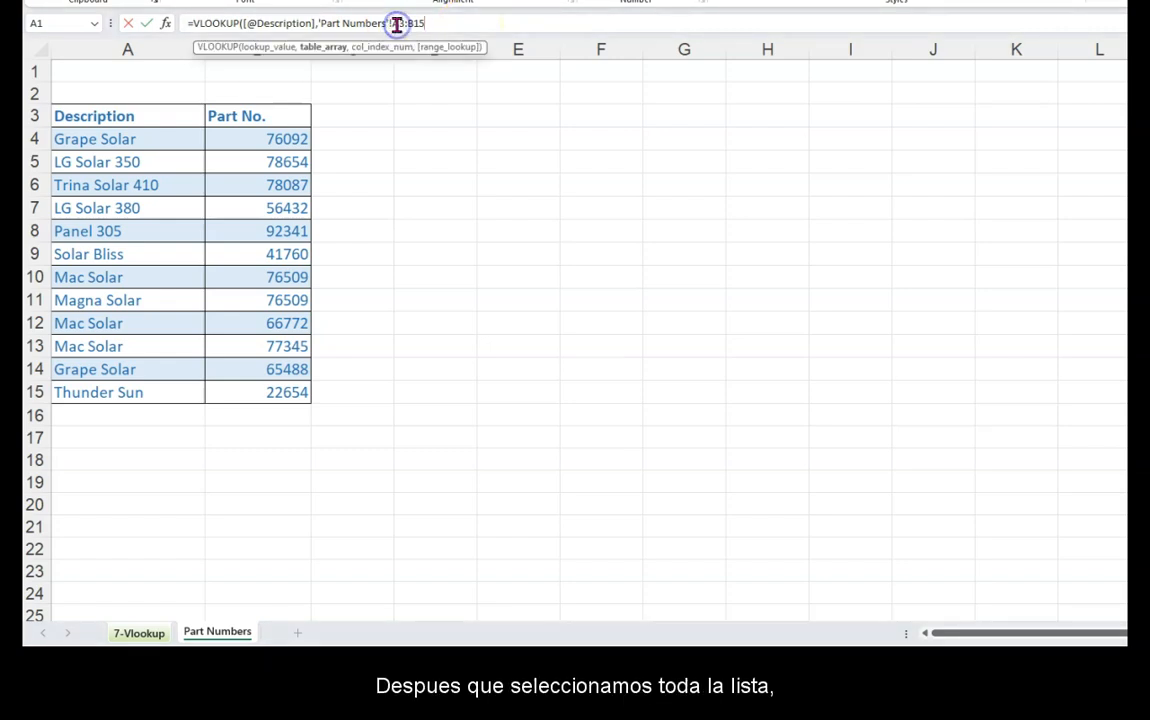
{"action": "left_click_drag", "start_coordinate": [395, 23], "coordinate": [431, 23]}
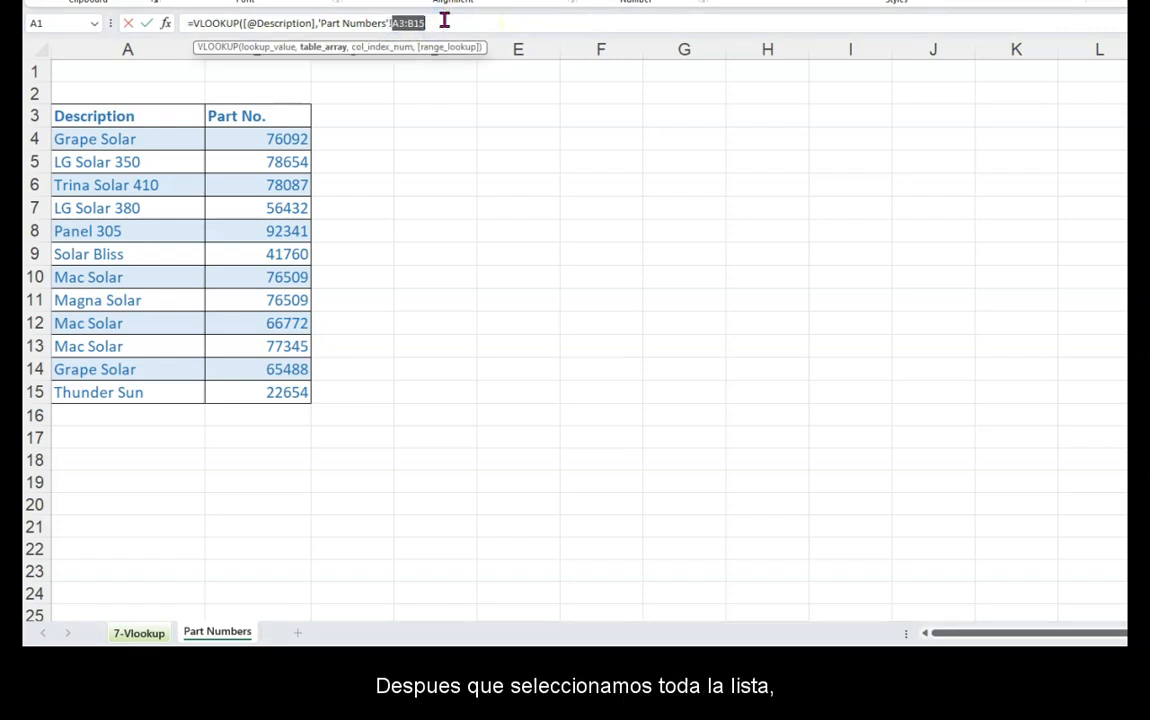
{"action": "key", "text": "F4"}
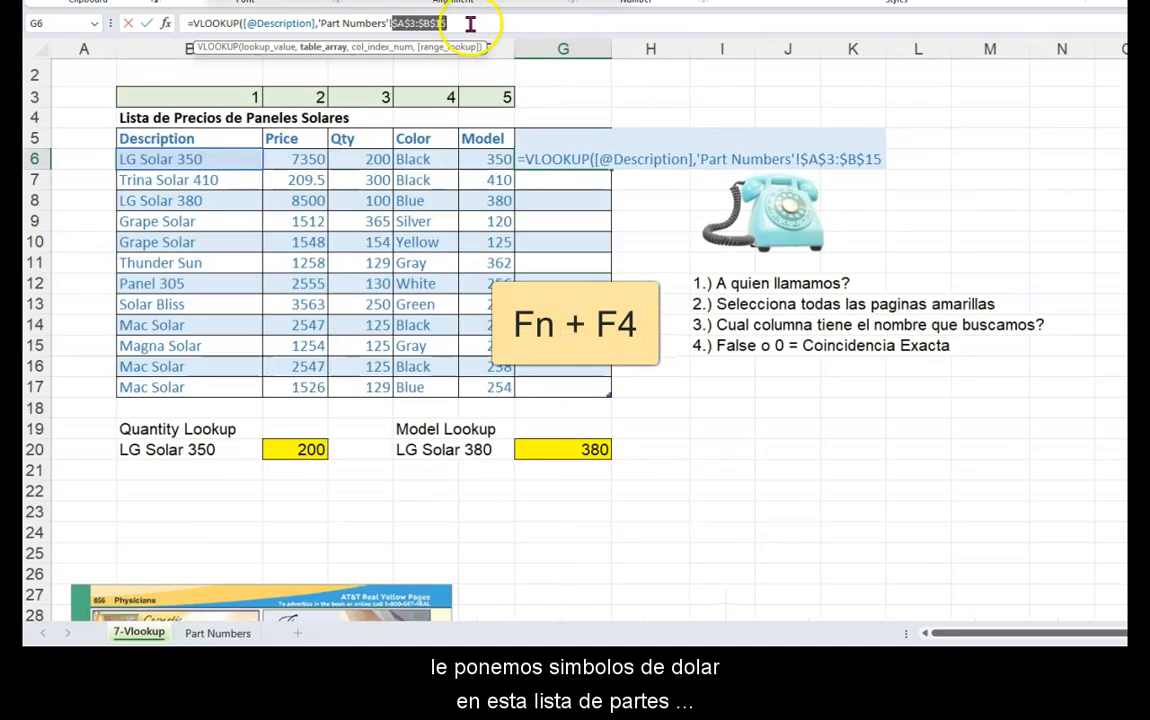
- Complete the G6 part number formula with column index 2 and FALSE for an exact match
{"action": "left_click", "coordinate": [470, 23]}
{"action": "type", "text": ",2"}
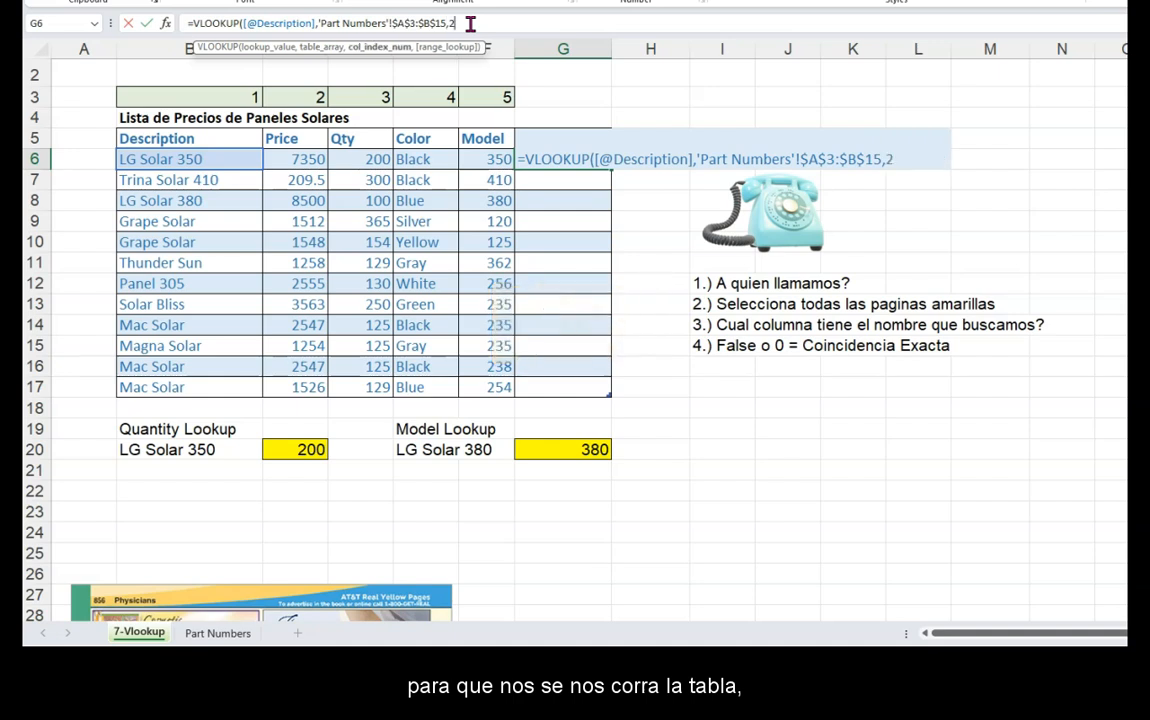
{"action": "type", "text": ","}
{"action": "type", "text": "fal"}
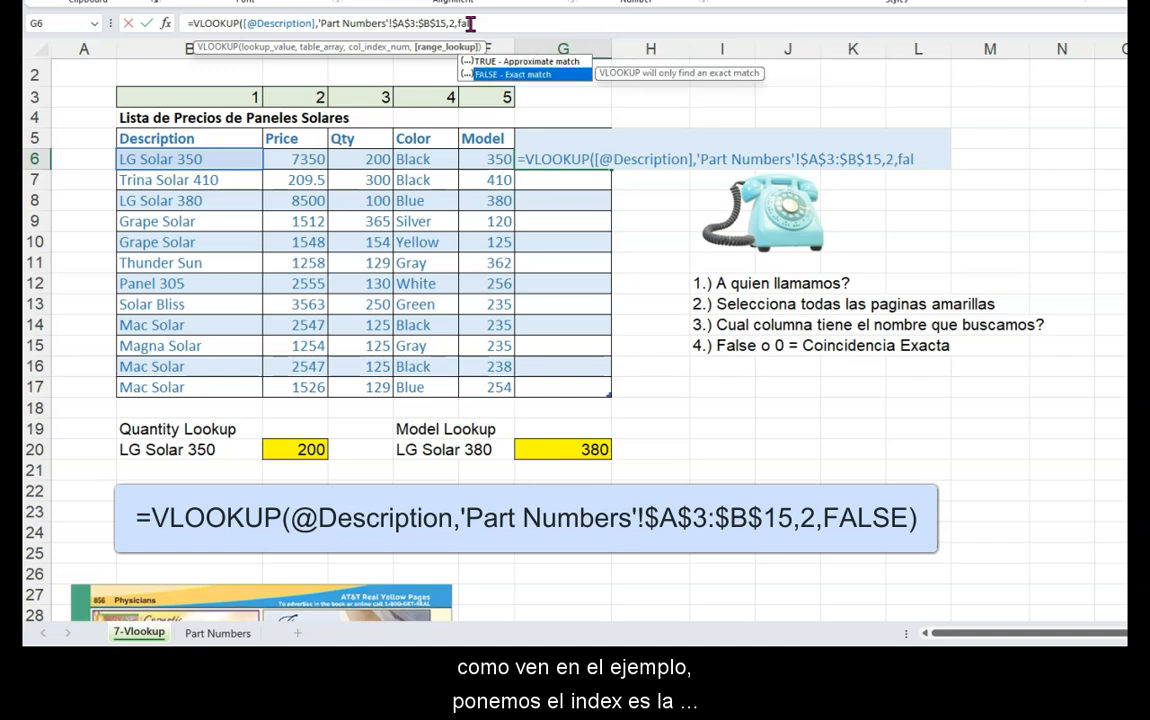
{"action": "key", "text": "Tab"}
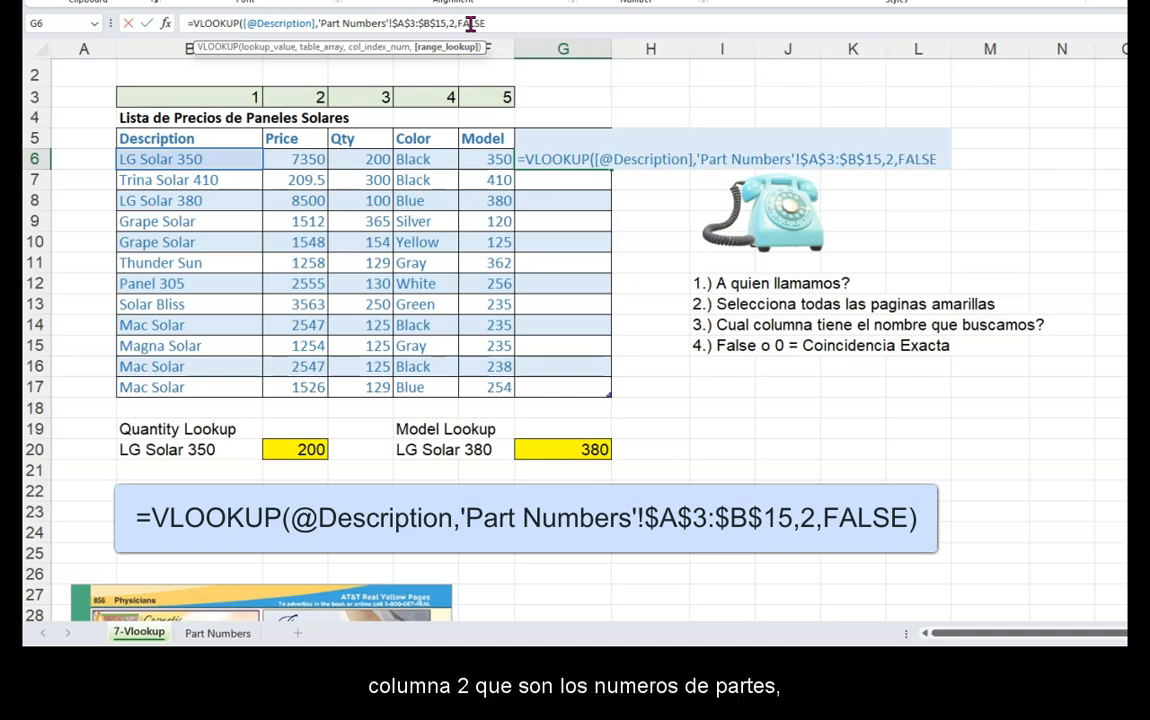
{"action": "type", "text": ")"}
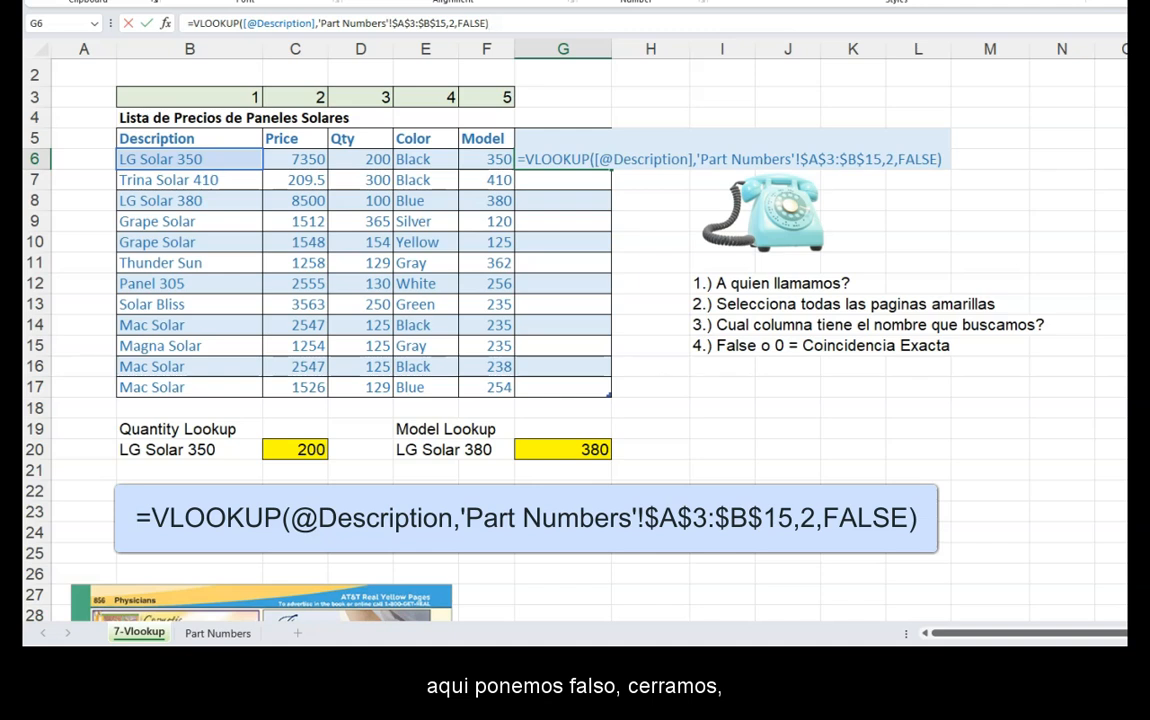
{"action": "key", "text": "Return"}
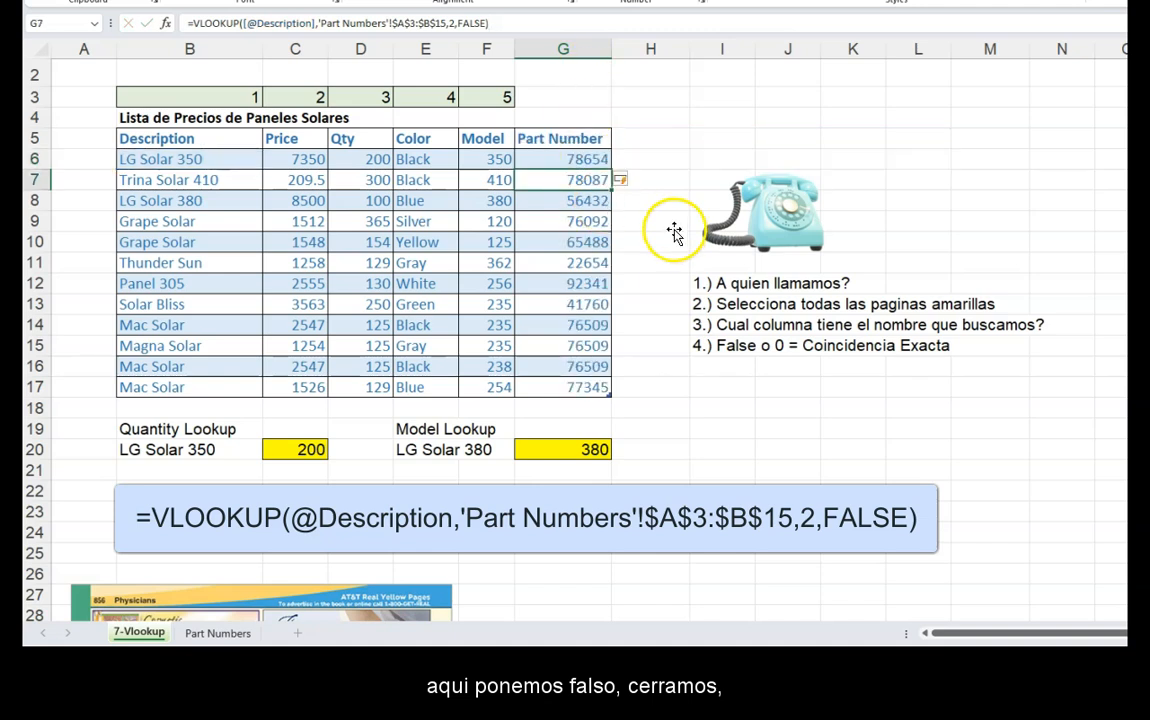